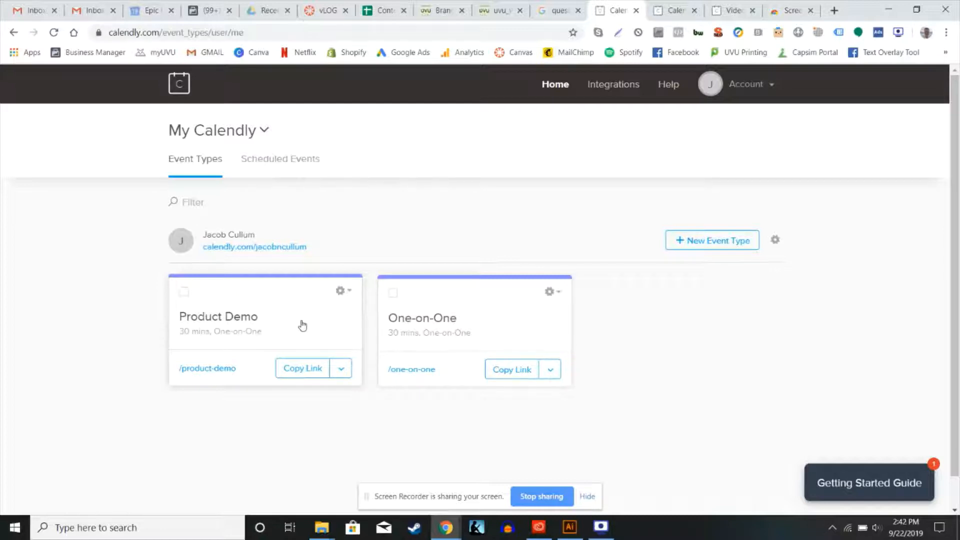
# Review the settings of the existing Product Demo event type and return to the list of event types
pyautogui.click(263, 330)
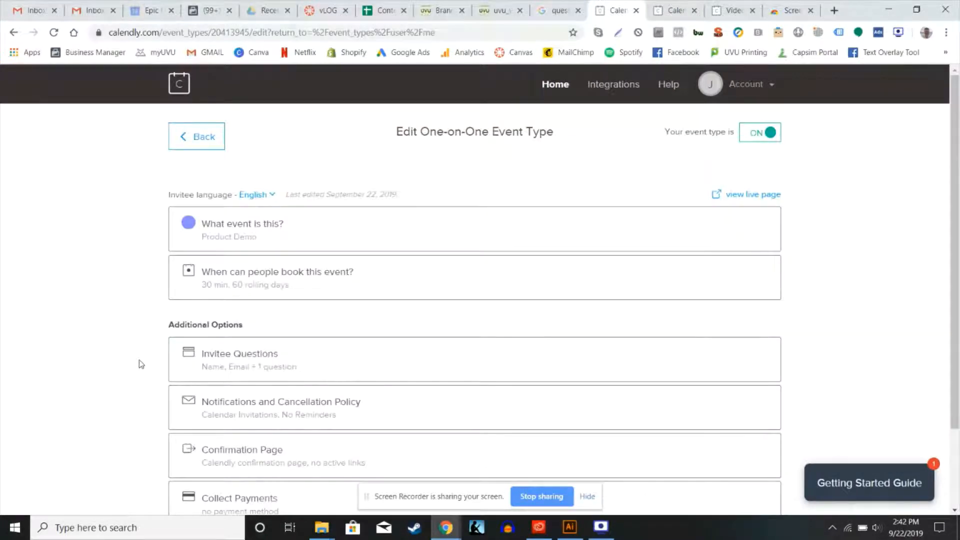
pyautogui.scroll(-2, 141, 364)
pyautogui.scroll(2, 141, 364)
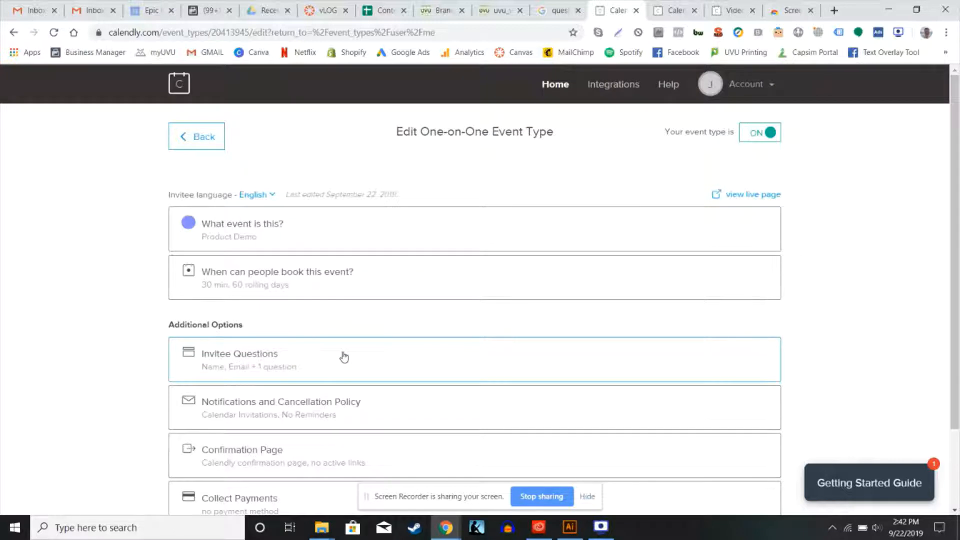
pyautogui.click(209, 148)
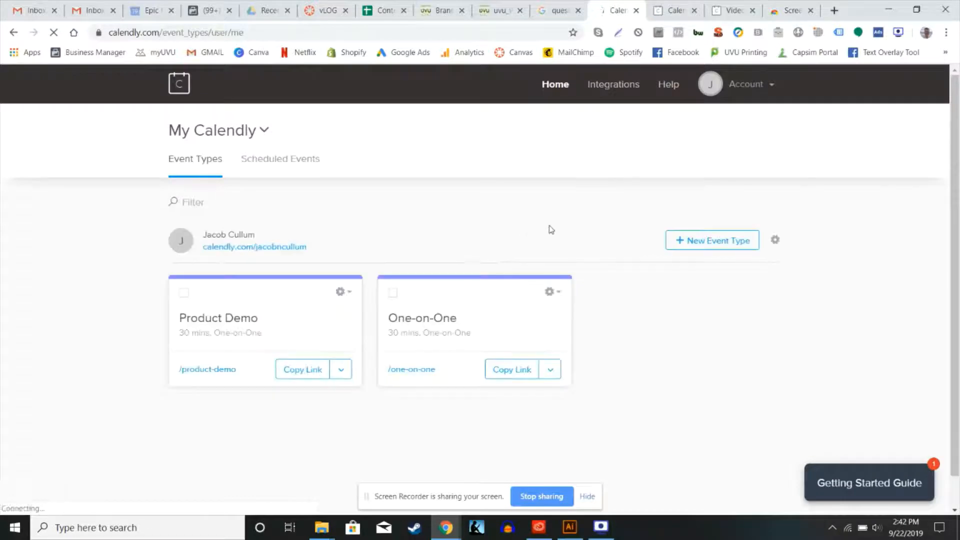
pyautogui.scroll(-1, 551, 229)
pyautogui.scroll(1, 552, 229)
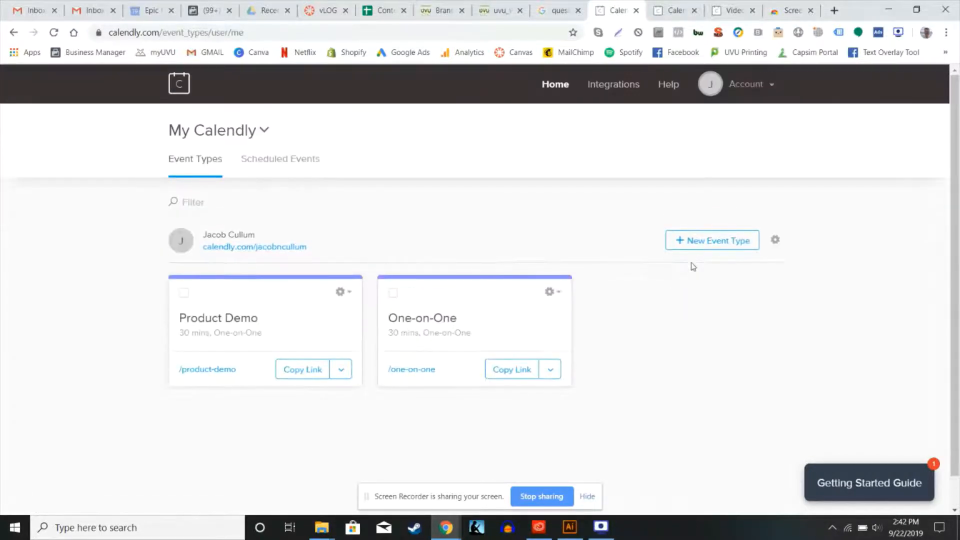
# Create a new one-on-one event type and name it "Phone Call"
pyautogui.click(720, 245)
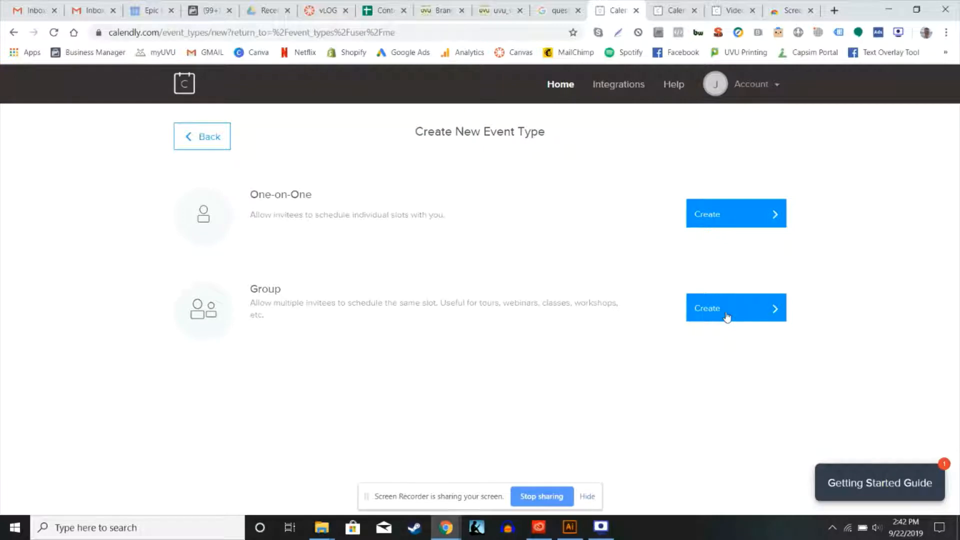
pyautogui.click(732, 214)
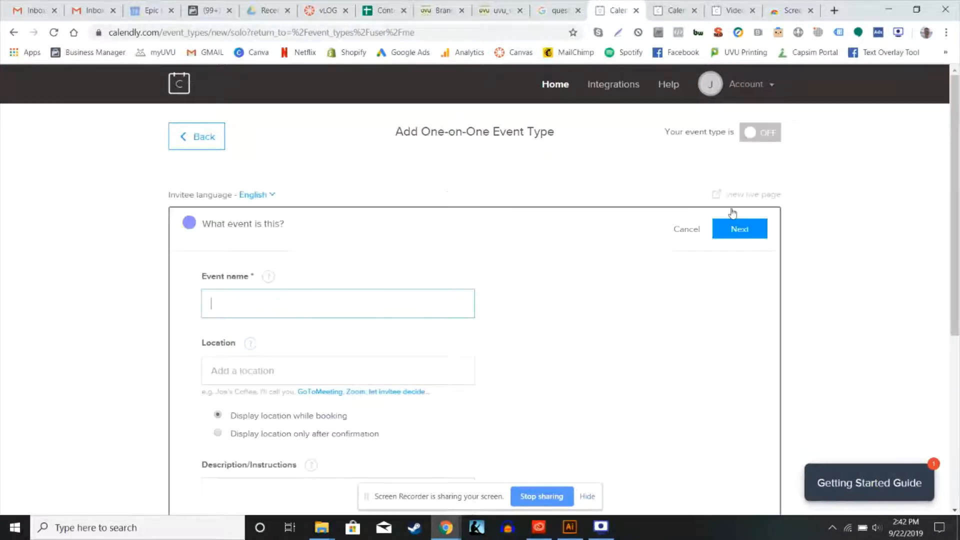
pyautogui.scroll(-2, 418, 329)
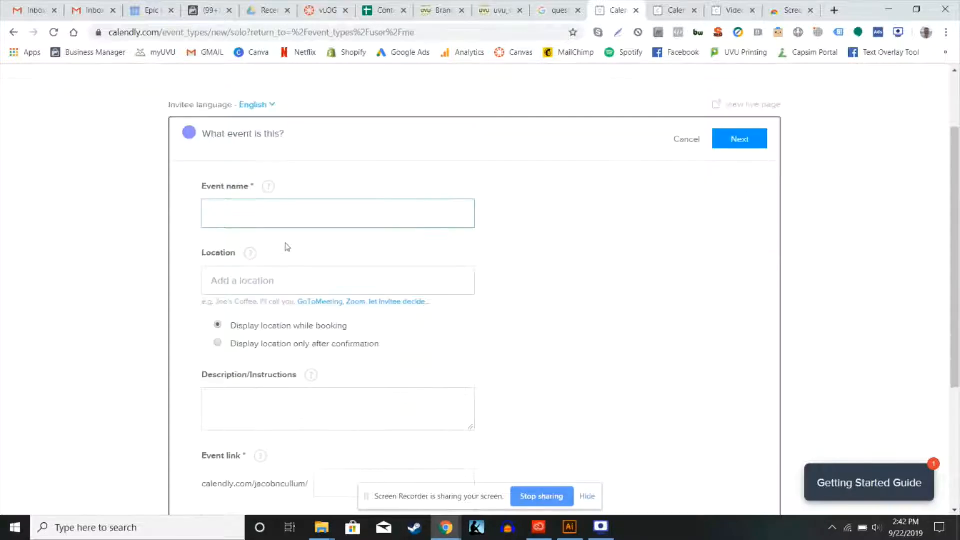
pyautogui.click(260, 209)
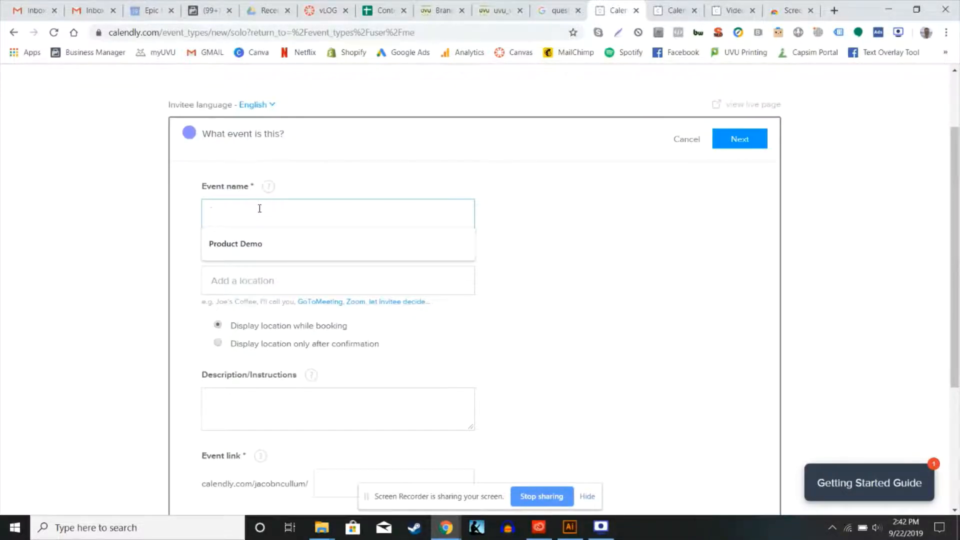
pyautogui.write('Phone ')
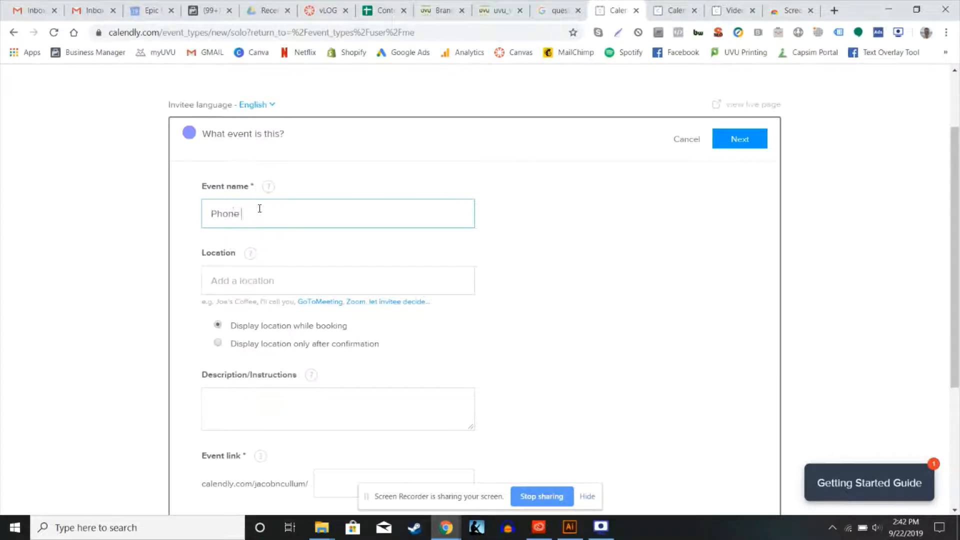
pyautogui.write('Call')
# Set the location of the Phone Call event to "I'll Call You"
pyautogui.click(273, 288)
pyautogui.click(197, 298)
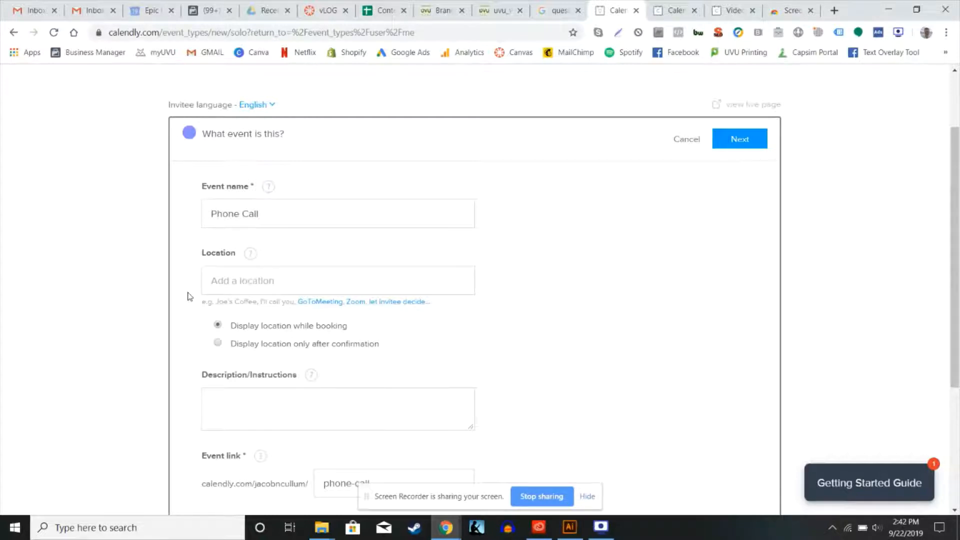
pyautogui.click(249, 290)
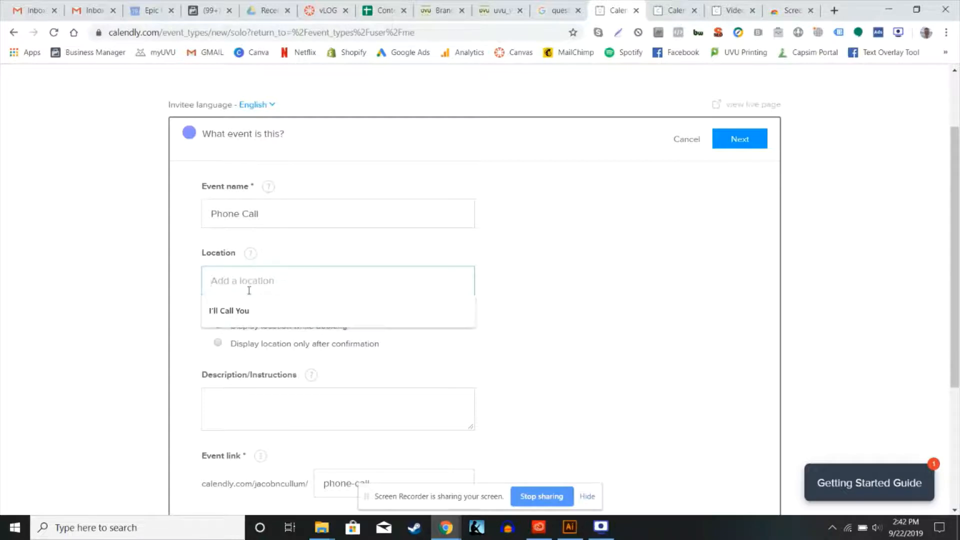
pyautogui.click(235, 311)
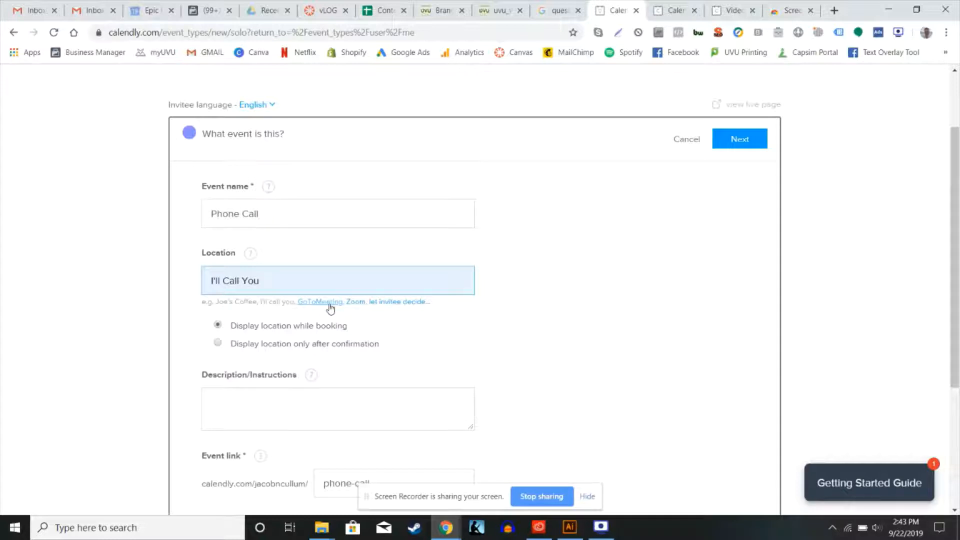
# Enter the event description "In this short phone call, we will introduce ourselves and talk more about our product."
pyautogui.scroll(-3, 330, 308)
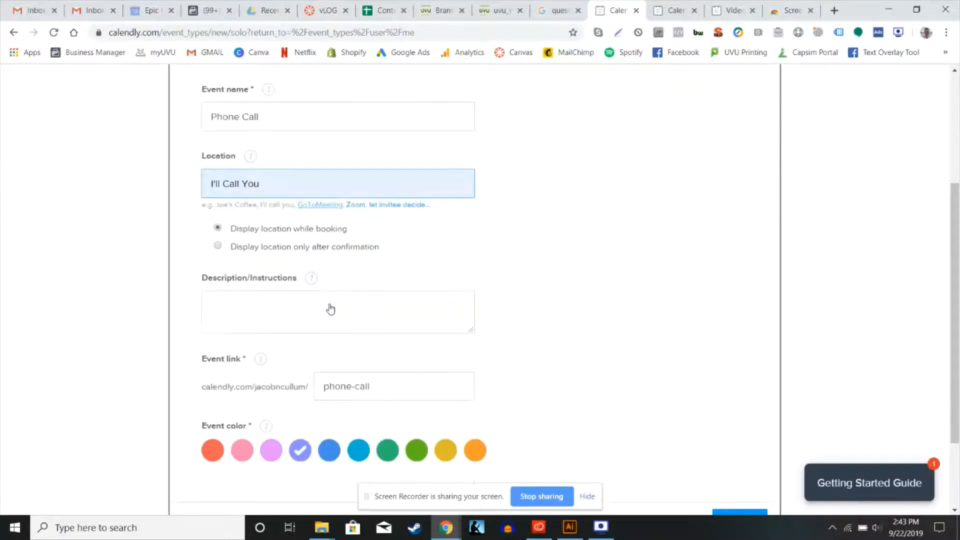
pyautogui.click(271, 262)
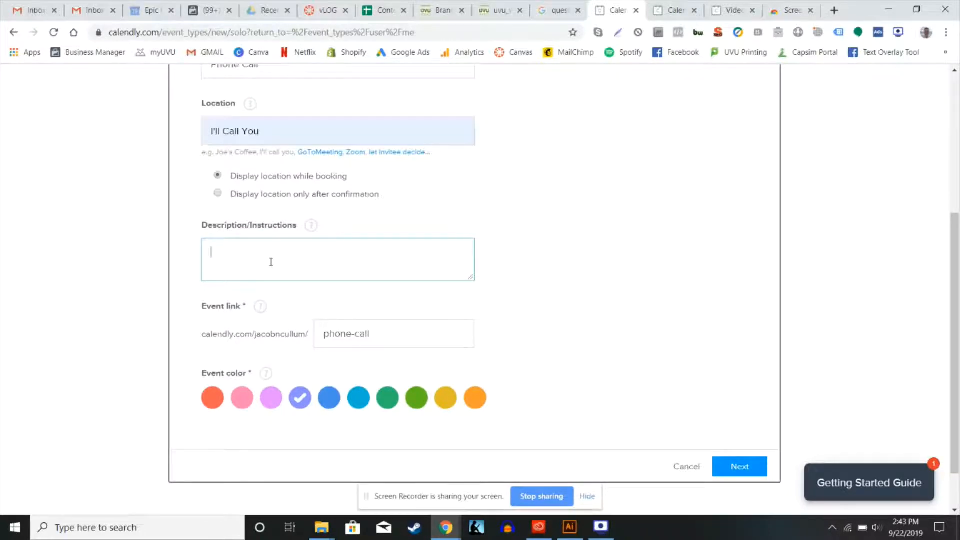
pyautogui.write('This short phone call will be')
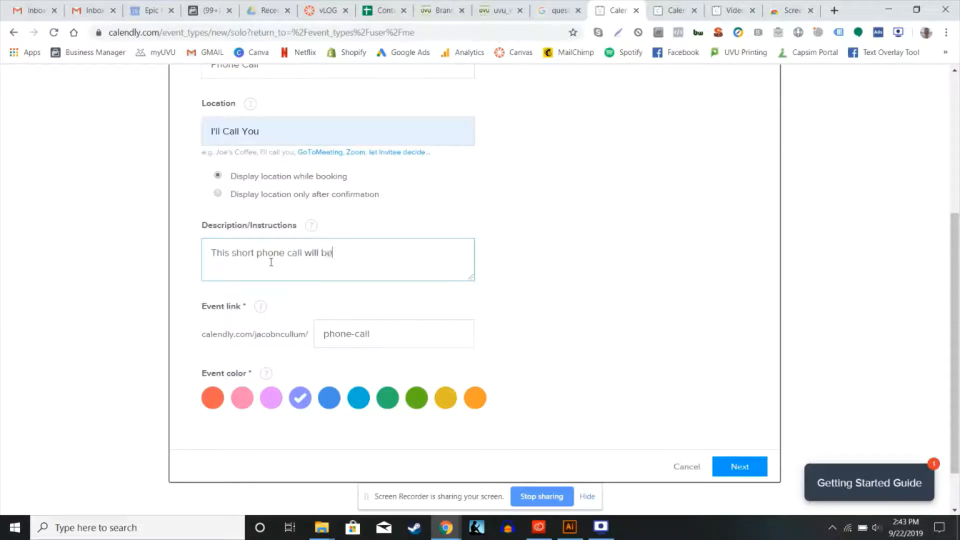
pyautogui.hotkey('ctrl', 'BackSpace')
pyautogui.hotkey('ctrl', 'BackSpace')
pyautogui.hotkey('ctrl', 'BackSpace')
pyautogui.hotkey('ctrl', 'BackSpace')
pyautogui.hotkey('ctrl', 'BackSpace')
pyautogui.hotkey('ctrl', 'BackSpace')
pyautogui.write('In this short')
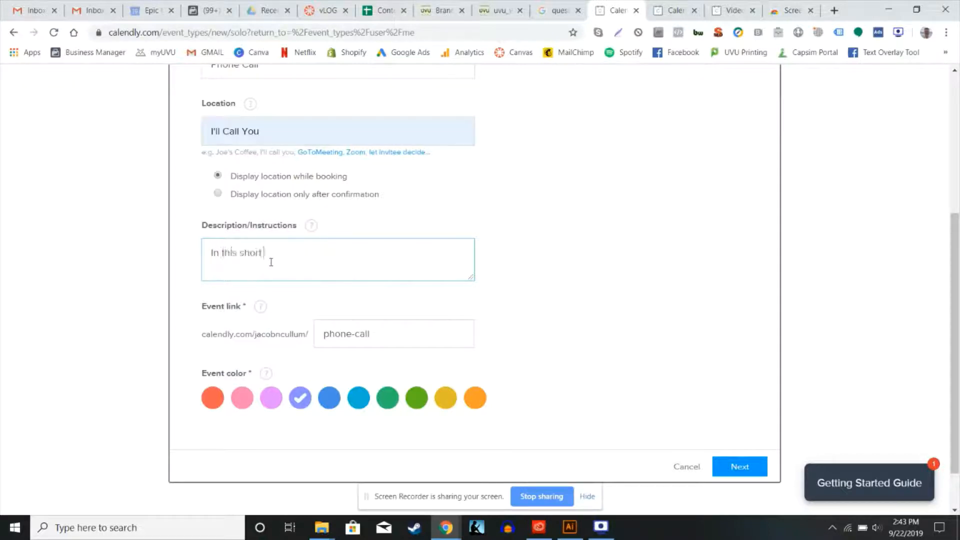
pyautogui.write(' phone call, we will introduce ours')
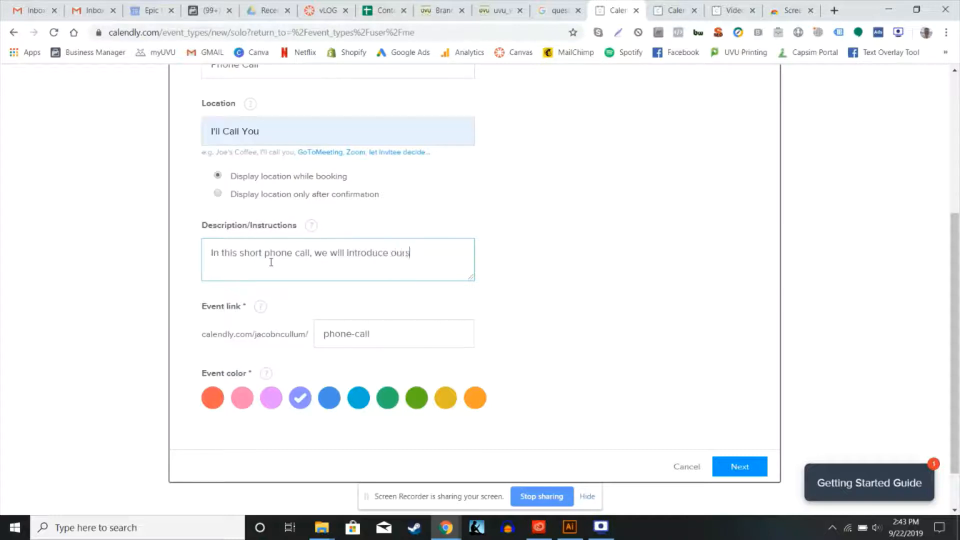
pyautogui.write('elves and talk more about')
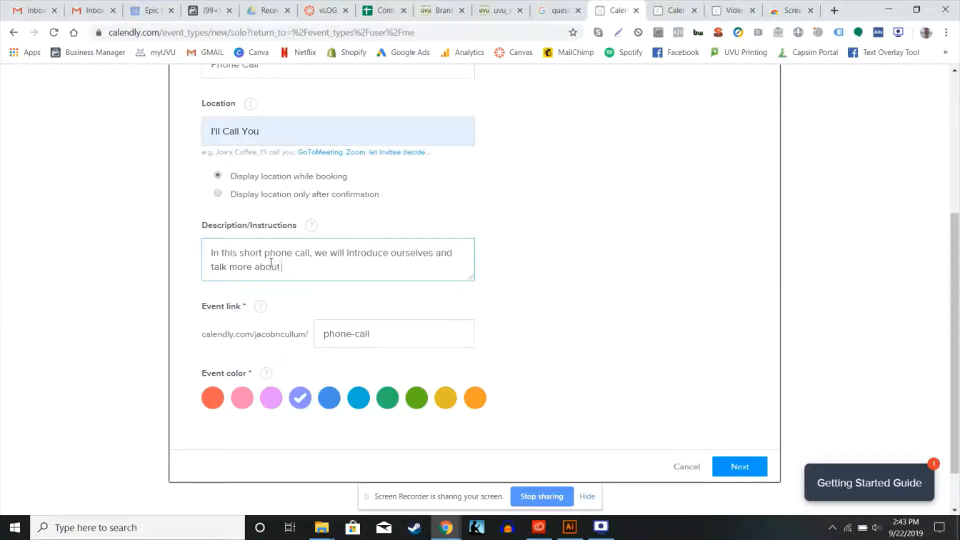
pyautogui.write(' our product.')
pyautogui.click(343, 300)
# Set the event color to red, keep the phone-call link, and continue to the booking time settings
pyautogui.scroll(-1, 343, 300)
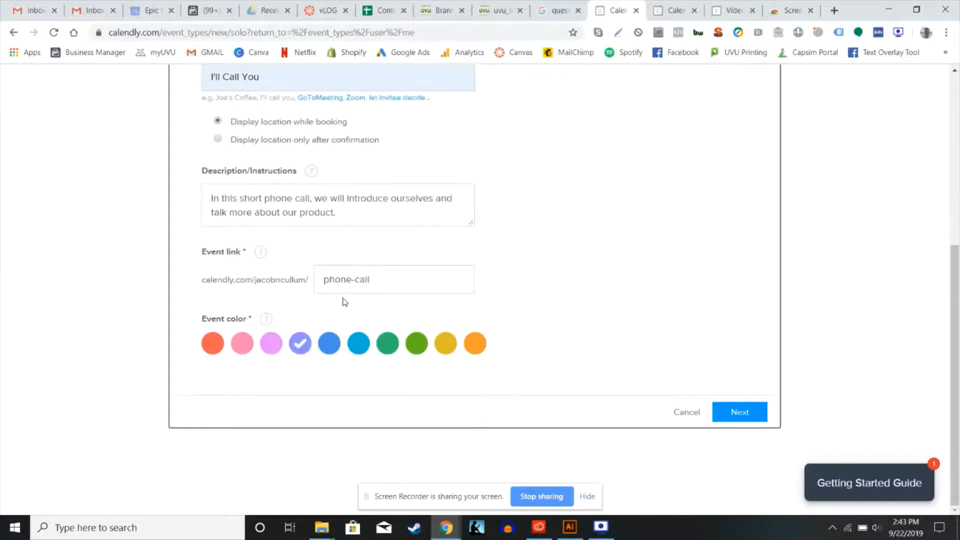
pyautogui.tripleClick(335, 280)
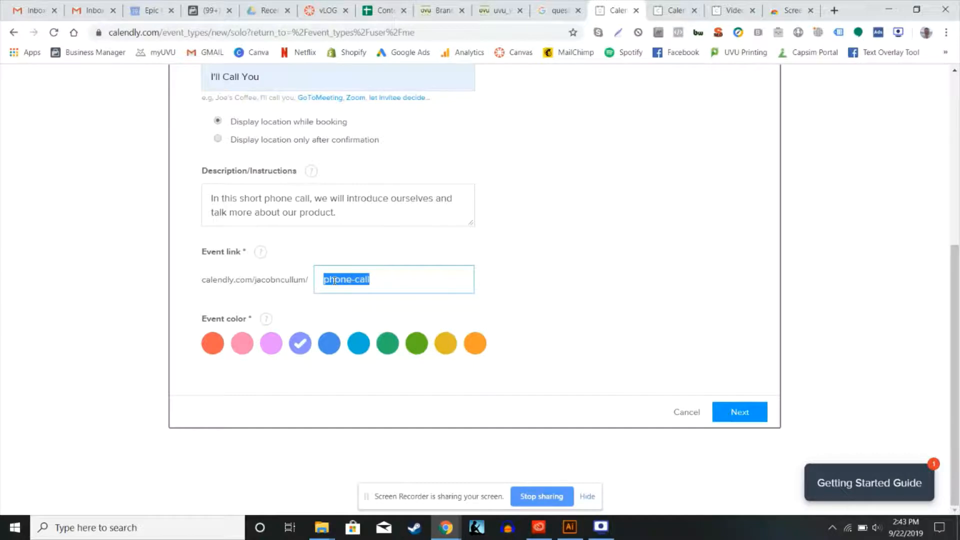
pyautogui.click(212, 343)
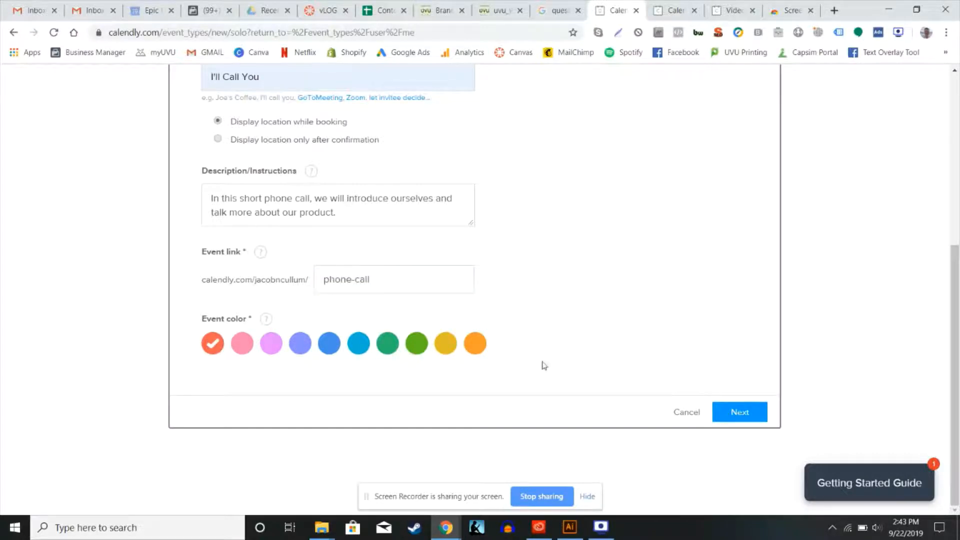
pyautogui.click(724, 415)
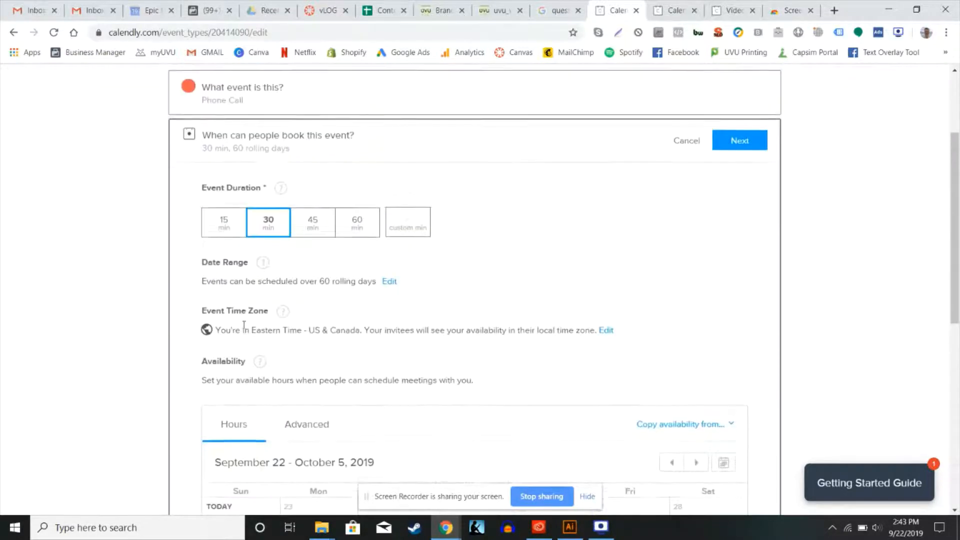
# Try other event durations, including 45 minutes, and set the duration back to 30 minutes
pyautogui.click(239, 231)
pyautogui.click(328, 233)
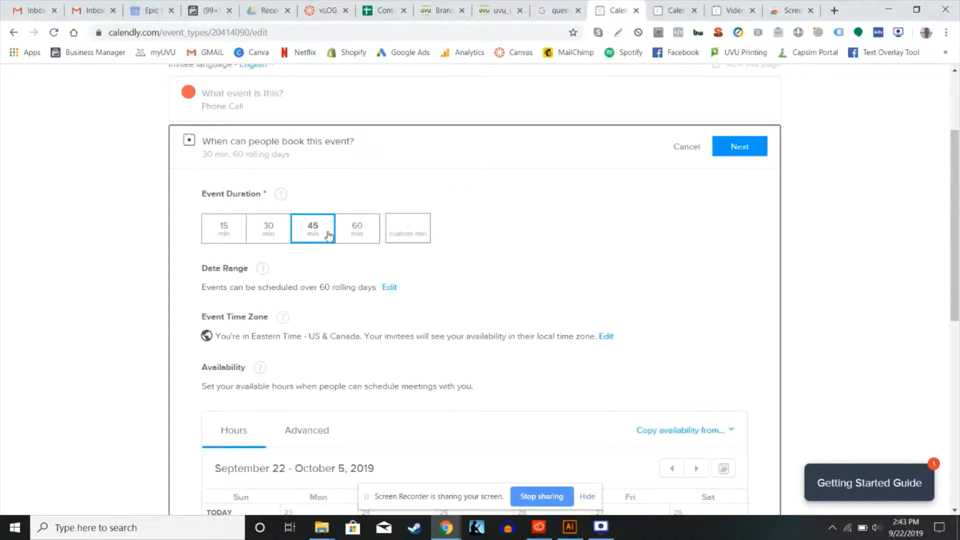
pyautogui.click(268, 243)
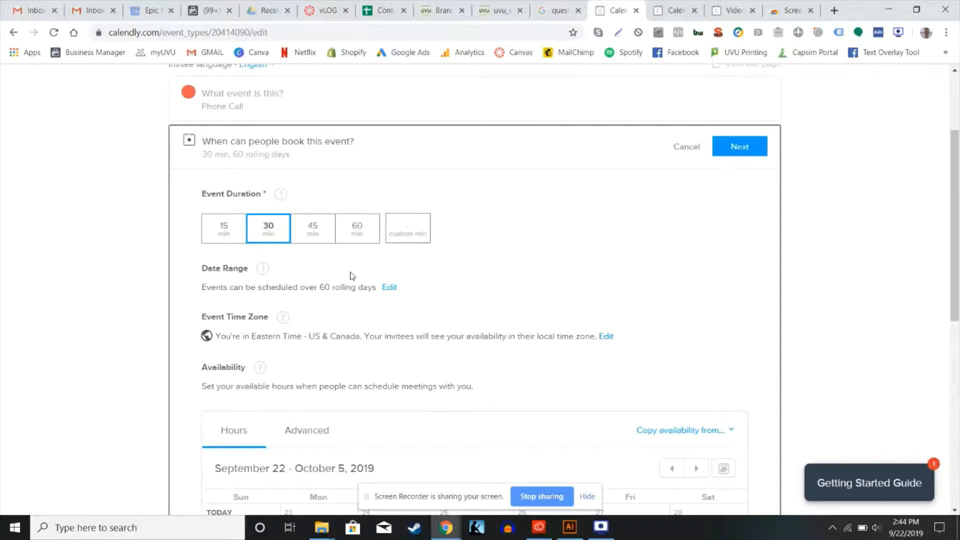
# Apply the Local time zone style to the event
pyautogui.scroll(-2, 352, 275)
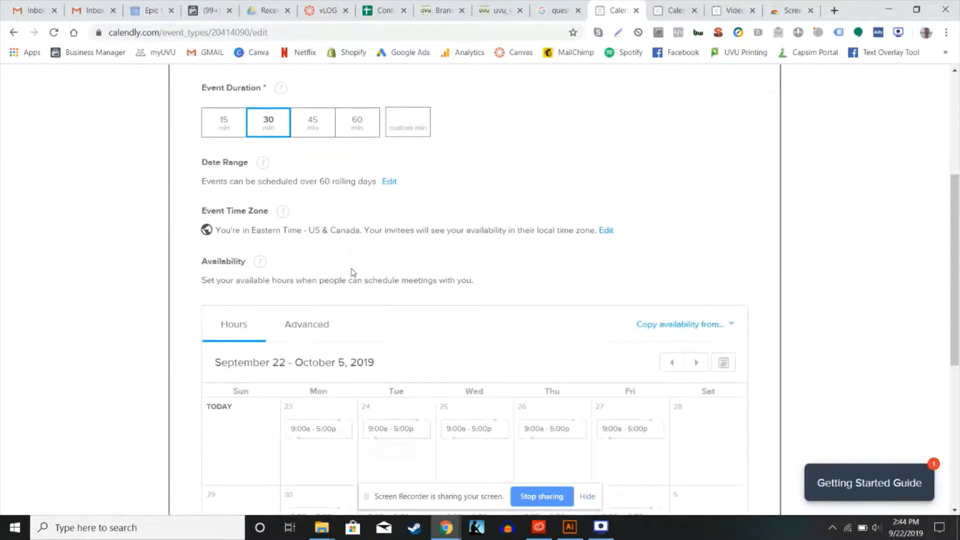
pyautogui.scroll(-1, 321, 264)
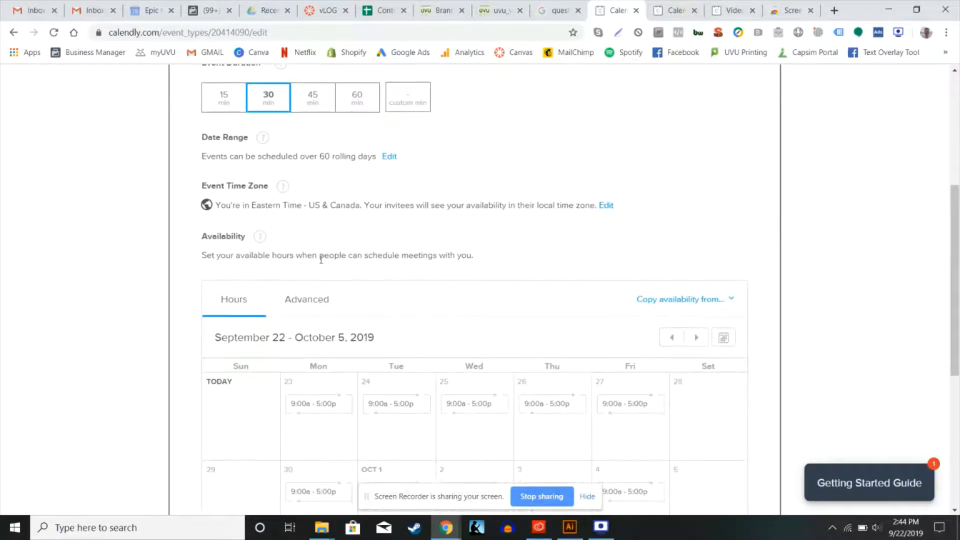
pyautogui.click(606, 205)
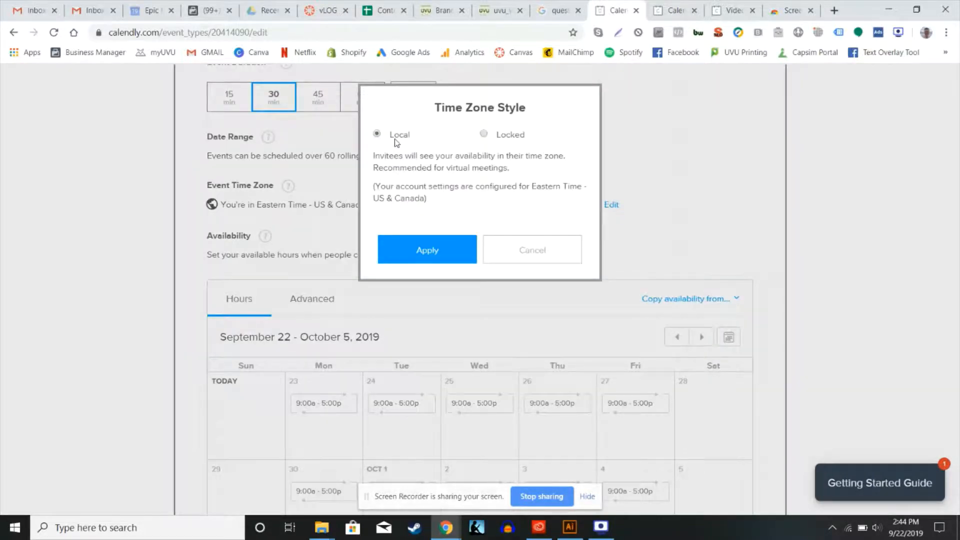
pyautogui.click(428, 253)
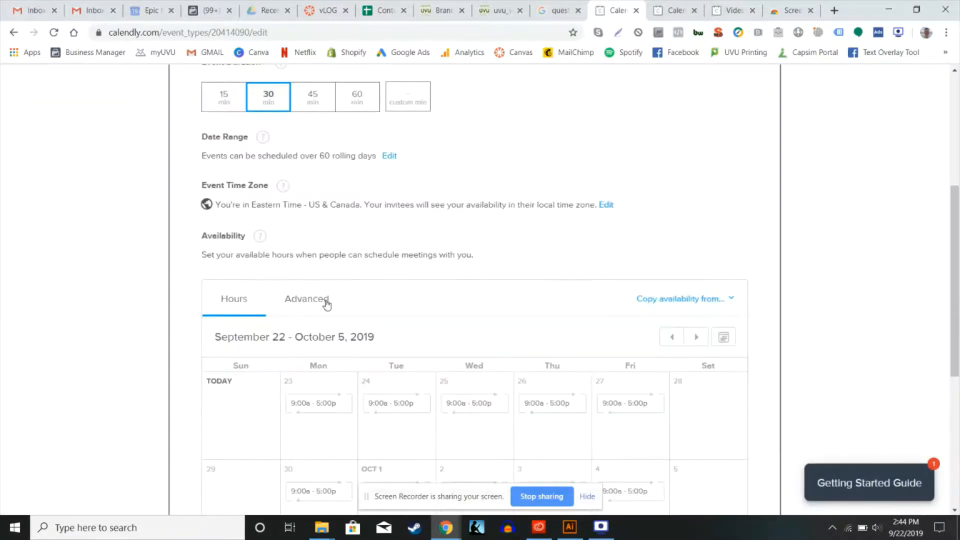
# Examine the event's weekly availability hours and its advanced settings for increments, daily maximum, scheduling notice and buffers
pyautogui.scroll(-4, 327, 304)
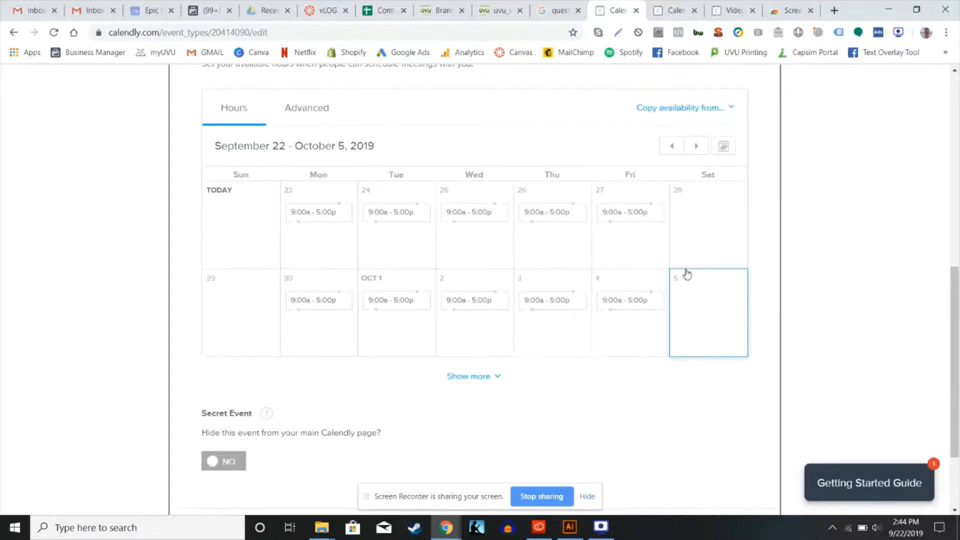
pyautogui.scroll(3, 499, 331)
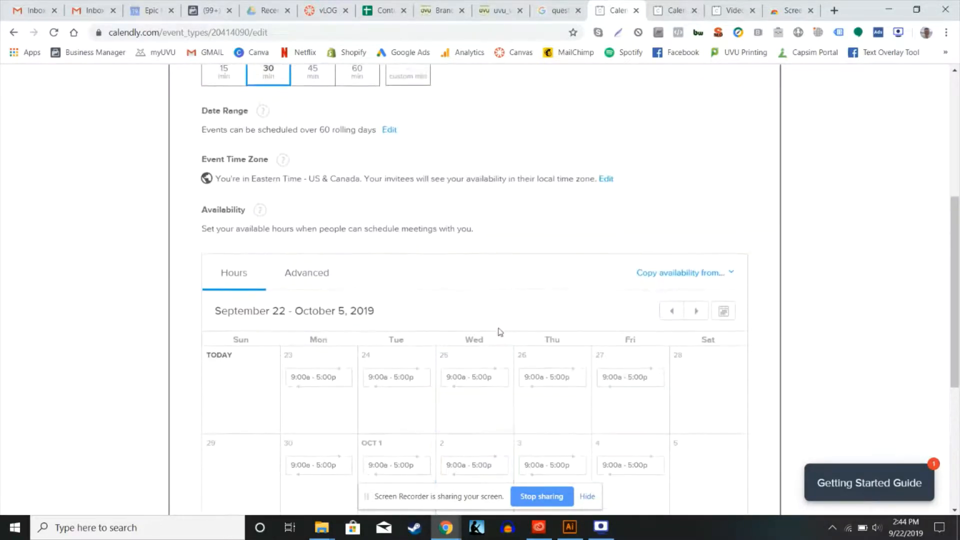
pyautogui.scroll(-2, 499, 331)
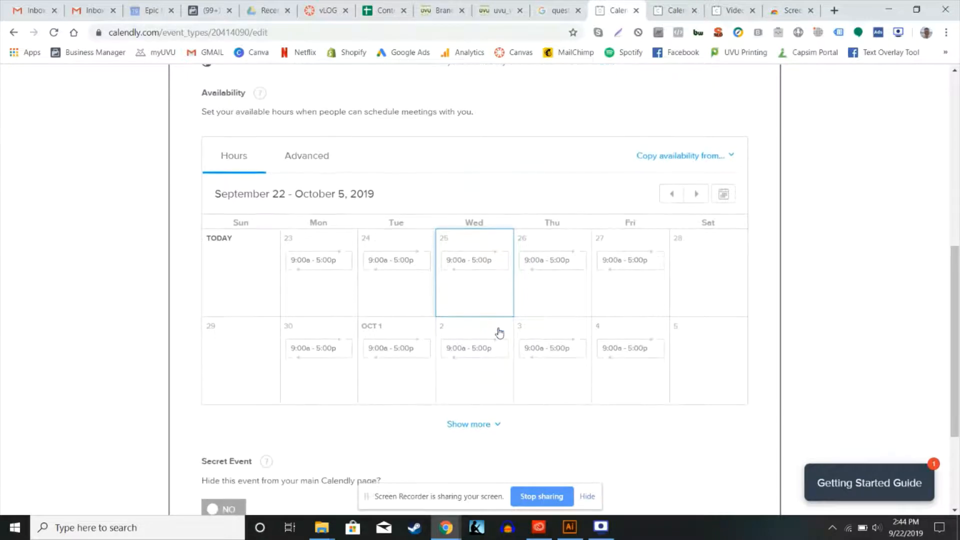
pyautogui.click(295, 167)
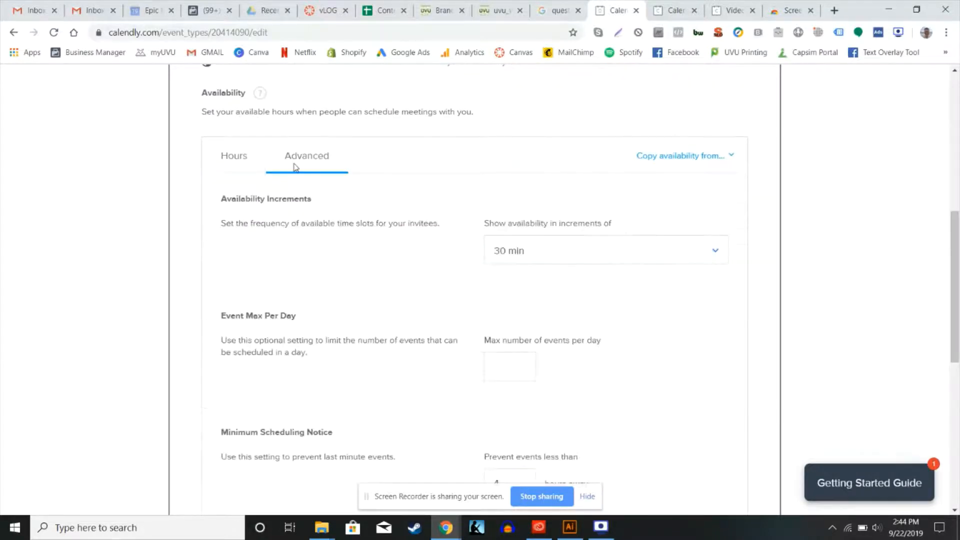
pyautogui.scroll(-4, 387, 274)
pyautogui.scroll(4, 389, 273)
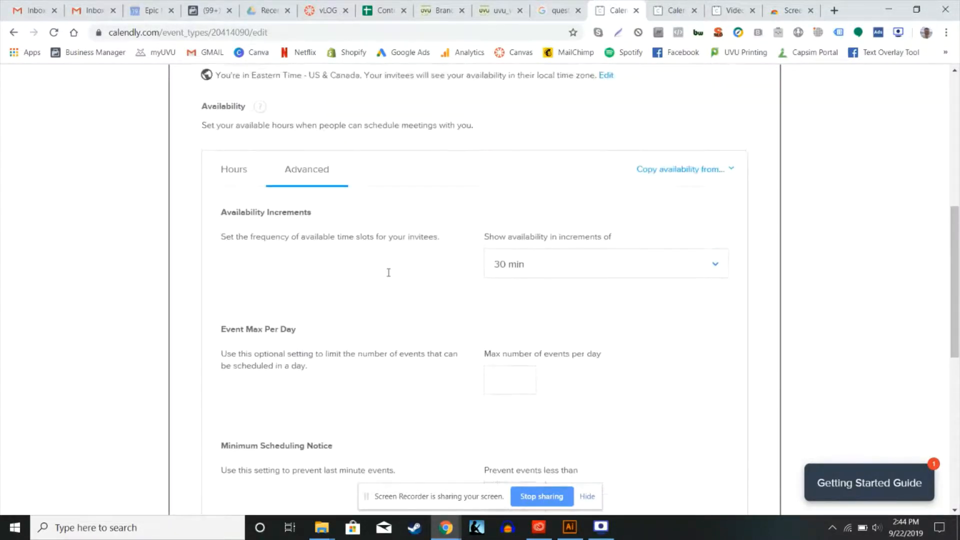
pyautogui.scroll(-6, 388, 272)
pyautogui.scroll(4, 390, 275)
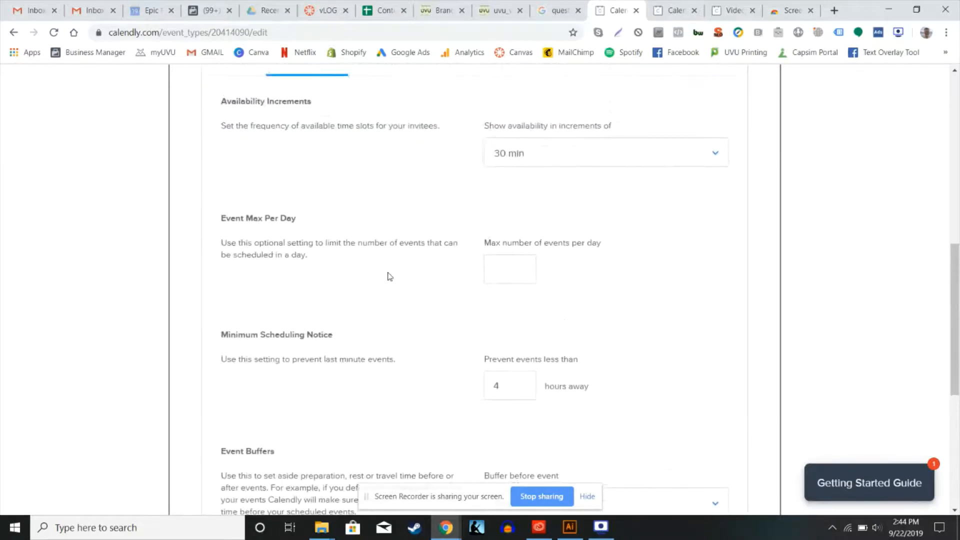
pyautogui.scroll(3, 389, 275)
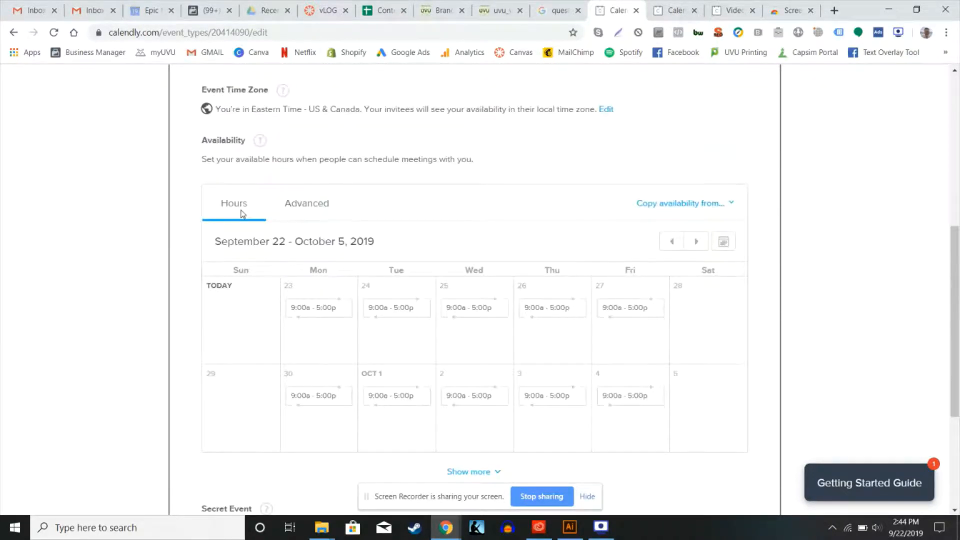
# Examine the availability editing options for October 2 and the event types that availability can be copied from
pyautogui.click(473, 383)
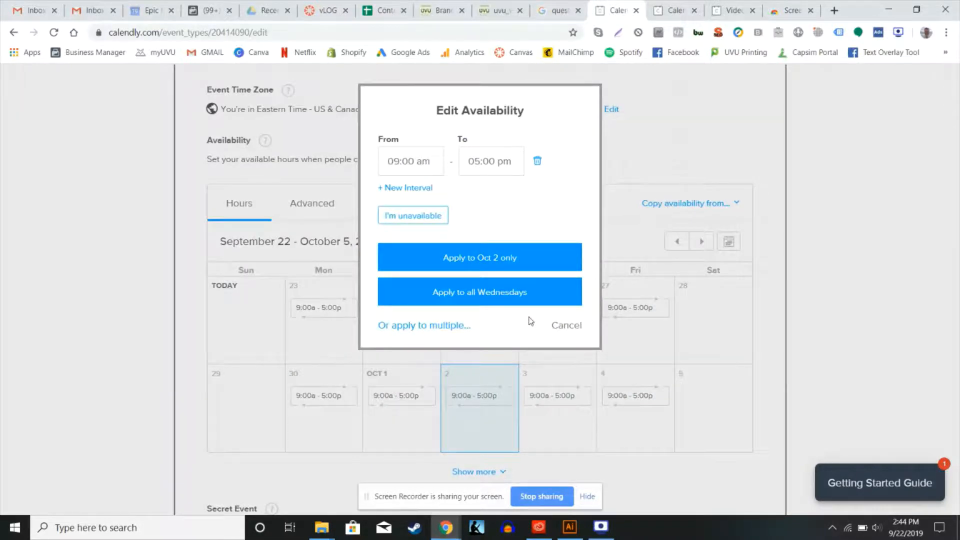
pyautogui.click(563, 326)
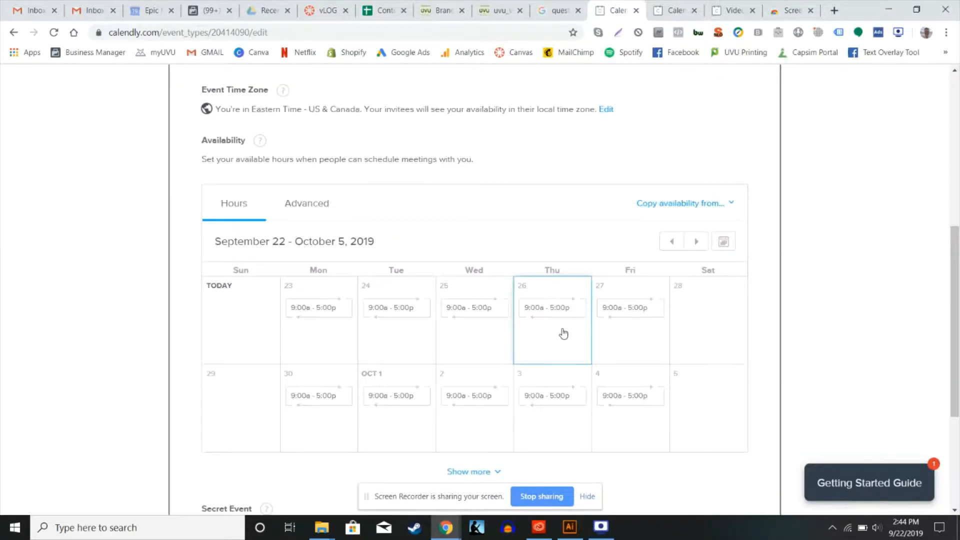
pyautogui.click(734, 208)
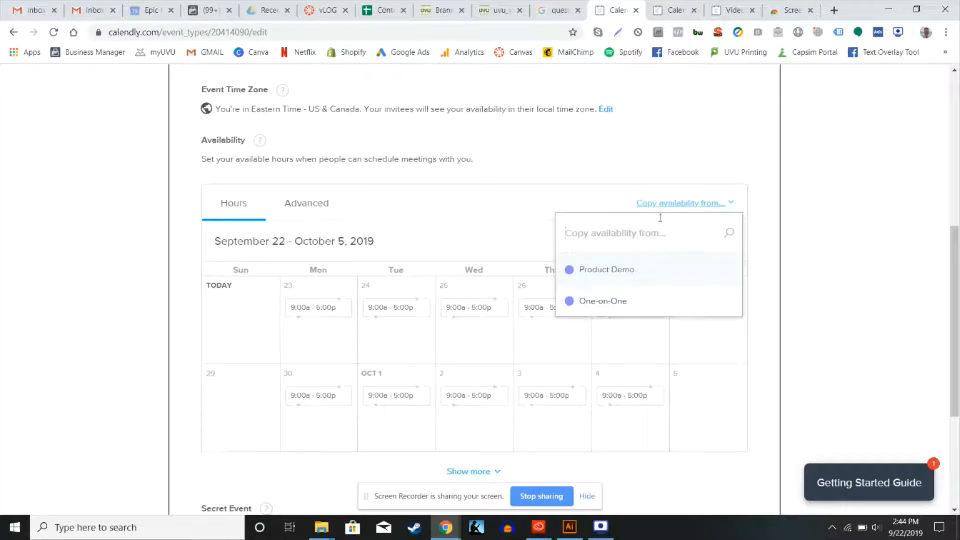
pyautogui.click(557, 201)
# Keep the event public with its current availability hours and save the booking time settings
pyautogui.scroll(-4, 434, 204)
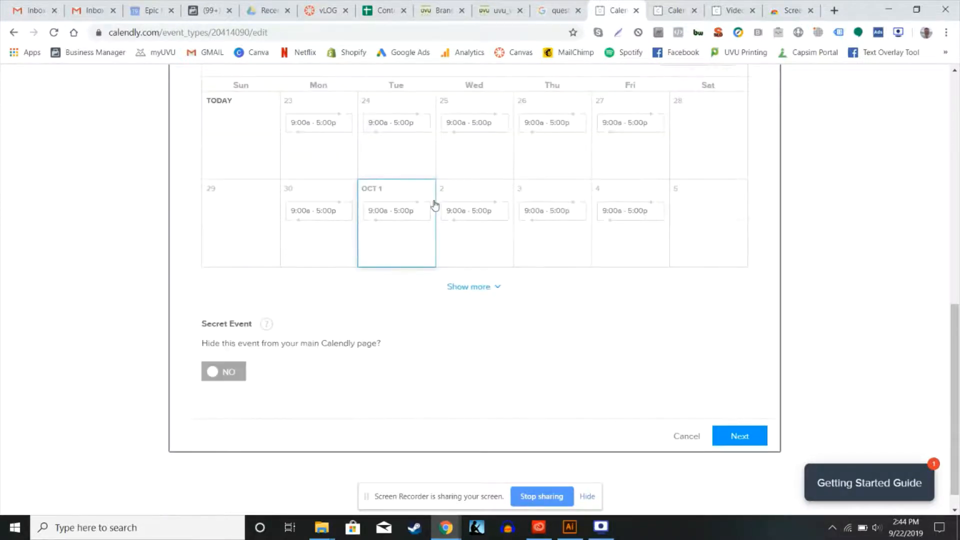
pyautogui.scroll(2, 557, 347)
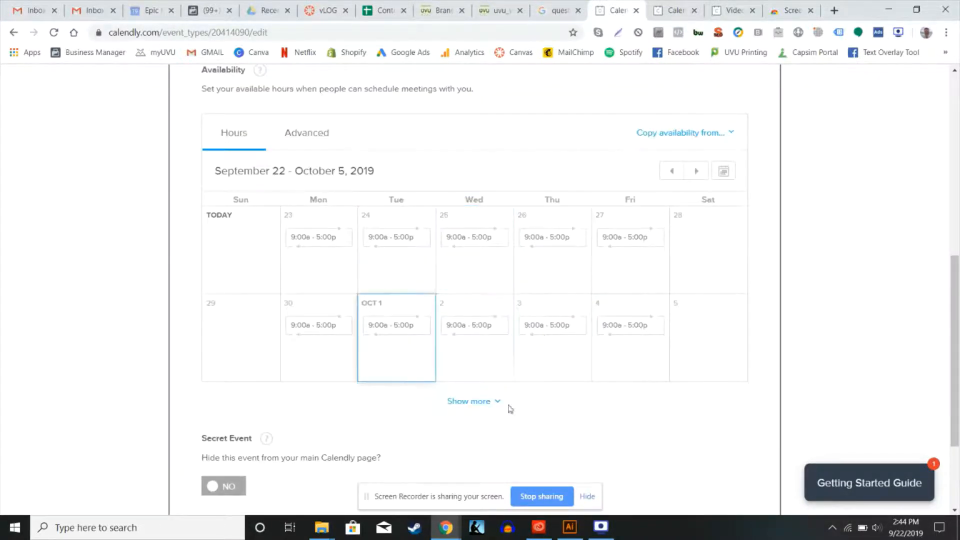
pyautogui.scroll(-3, 574, 447)
pyautogui.click(740, 417)
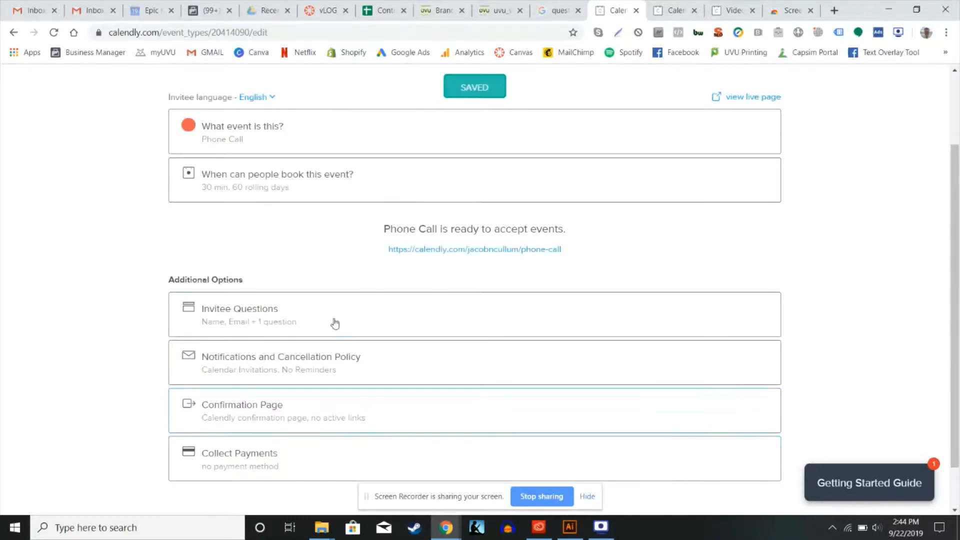
# Review the Phone Call event's setup overview and view its live booking page through the event link
pyautogui.scroll(-1, 287, 255)
pyautogui.scroll(1, 287, 256)
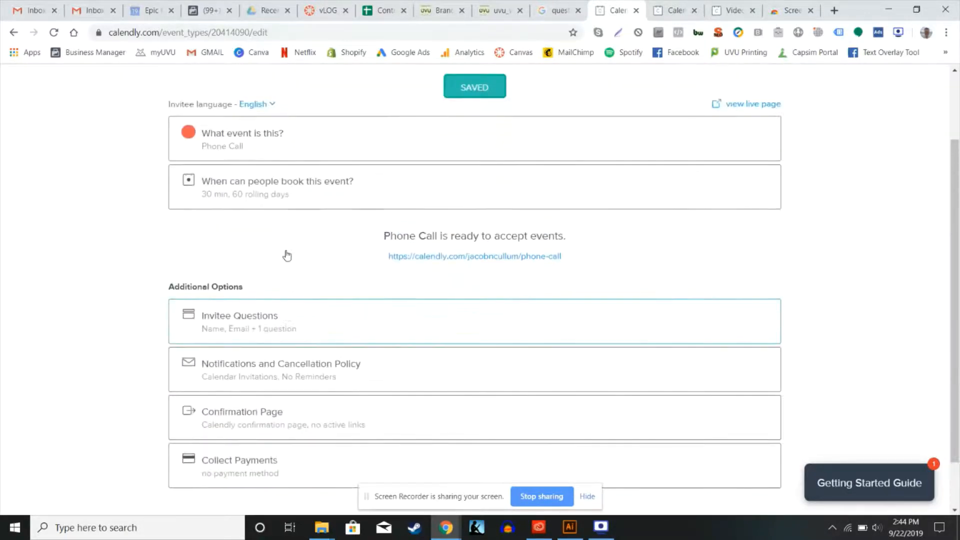
pyautogui.scroll(1, 287, 255)
pyautogui.scroll(-1, 286, 255)
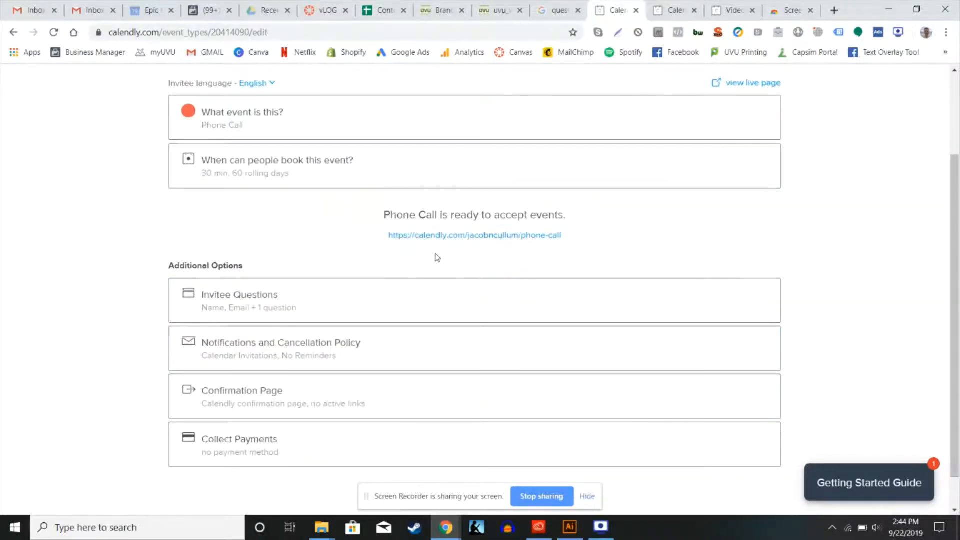
pyautogui.click(491, 236)
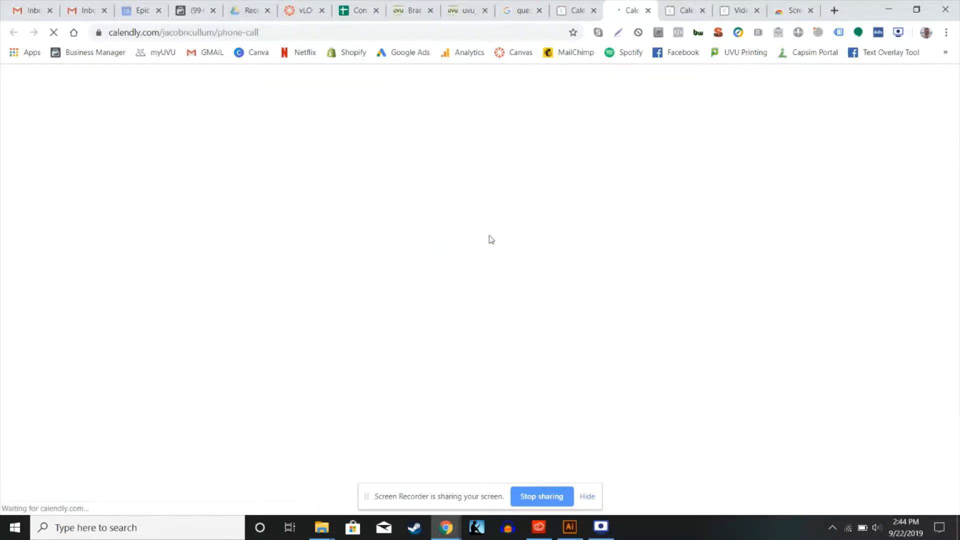
pyautogui.click(566, 4)
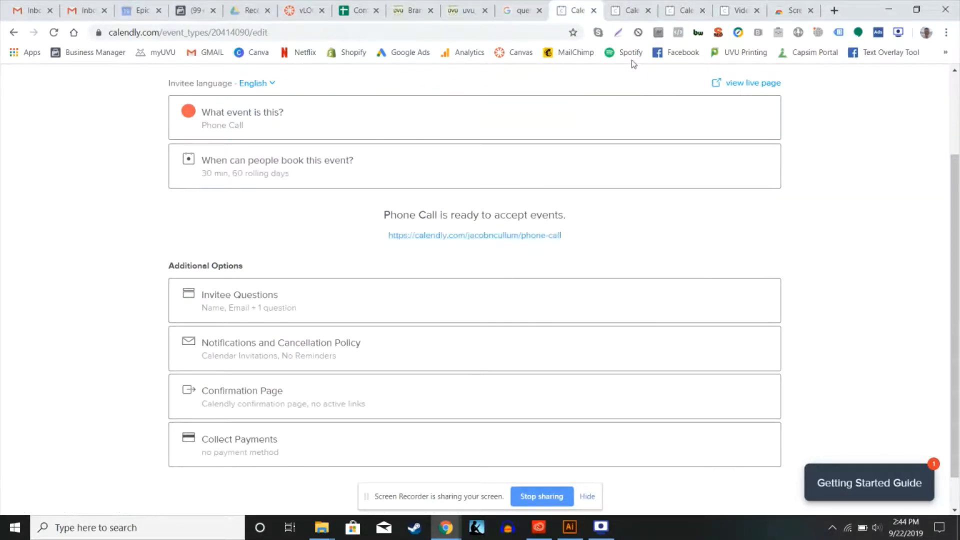
pyautogui.click(625, 20)
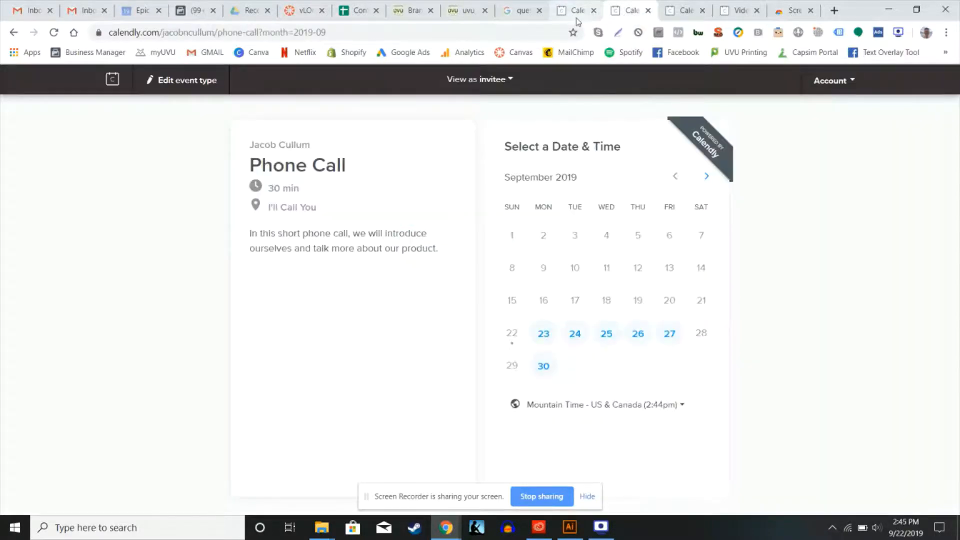
pyautogui.click(578, 22)
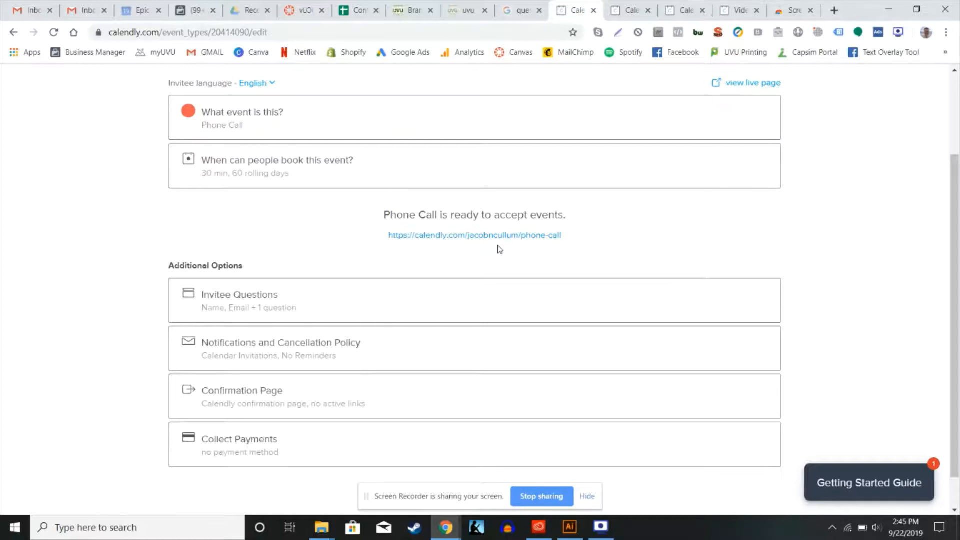
# On the Phone Call booking page, choose October 3, 2019 at 1:00pm and continue to the invitee details form
pyautogui.scroll(1, 500, 249)
pyautogui.scroll(-1, 499, 249)
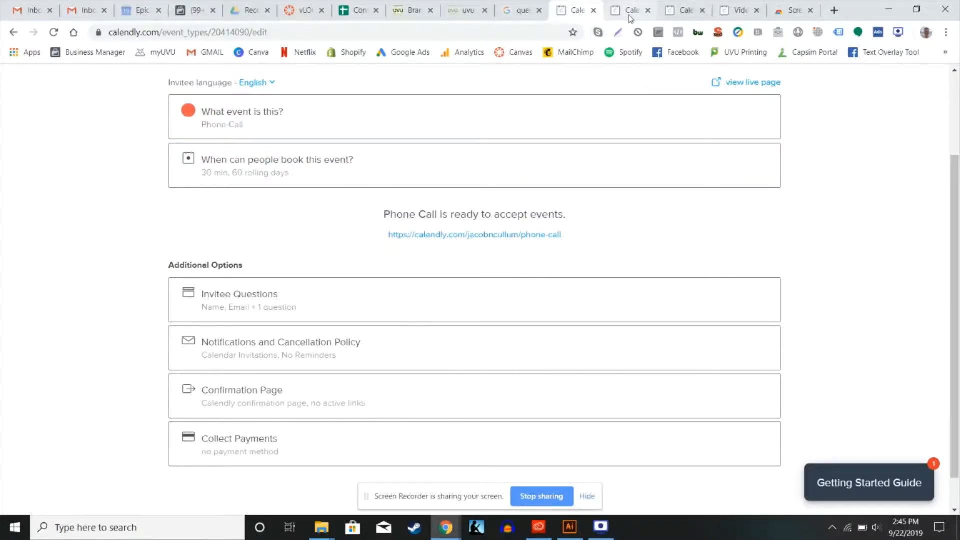
pyautogui.click(495, 244)
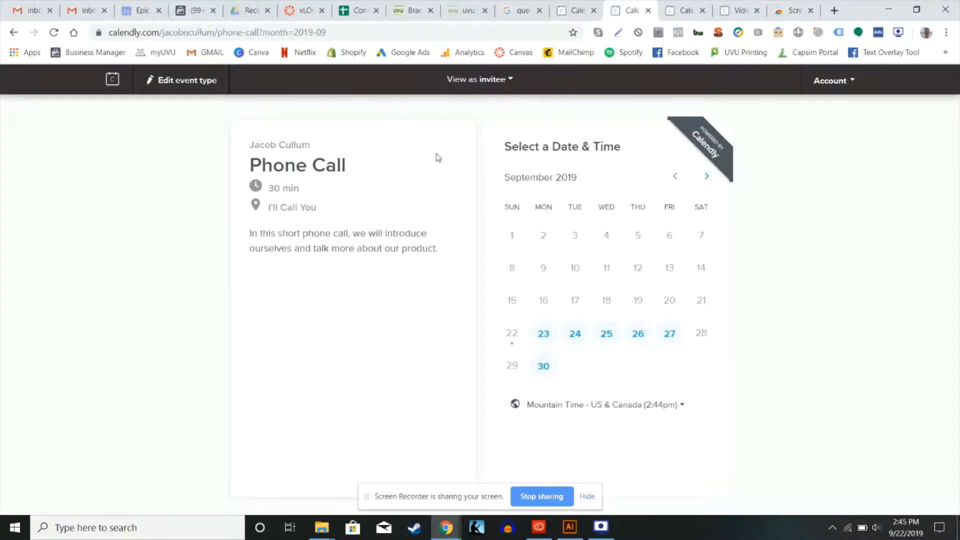
pyautogui.click(706, 176)
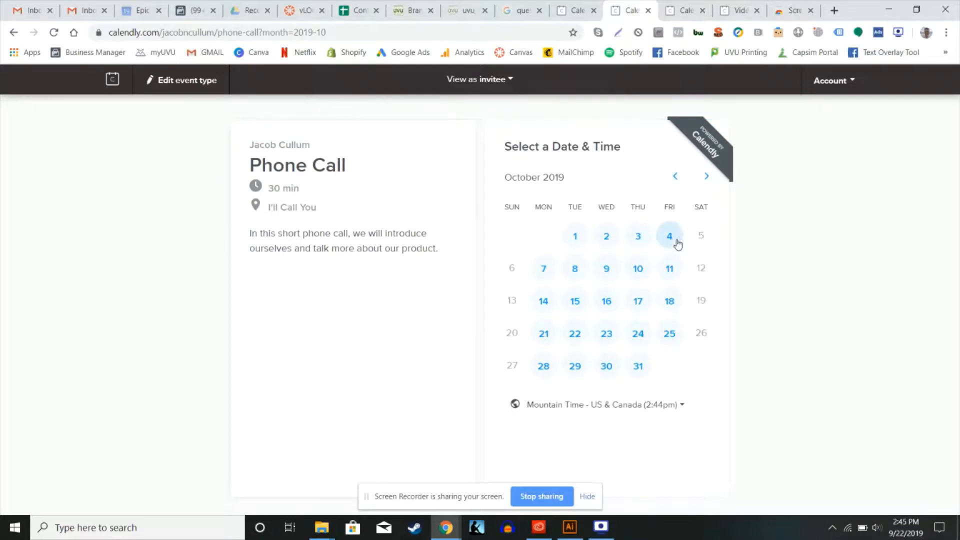
pyautogui.click(638, 236)
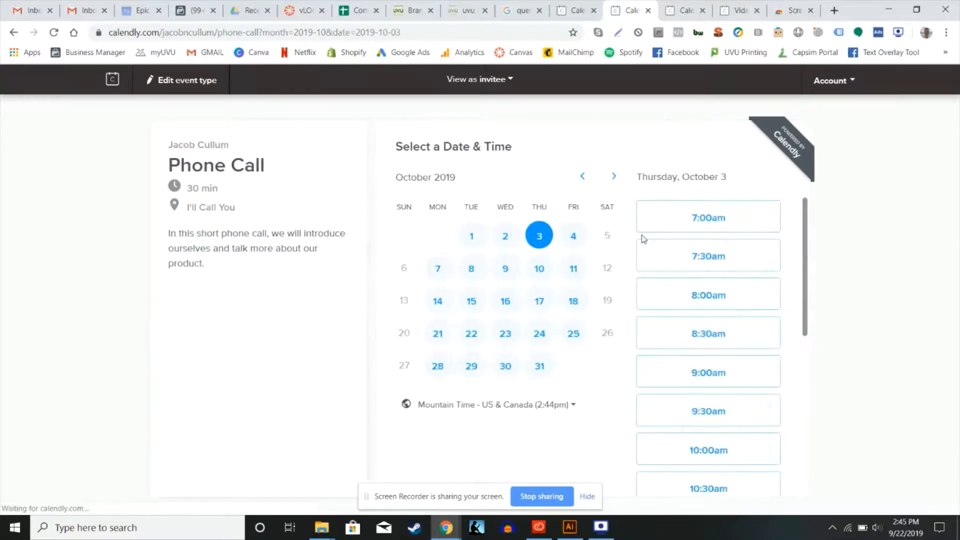
pyautogui.scroll(-6, 667, 330)
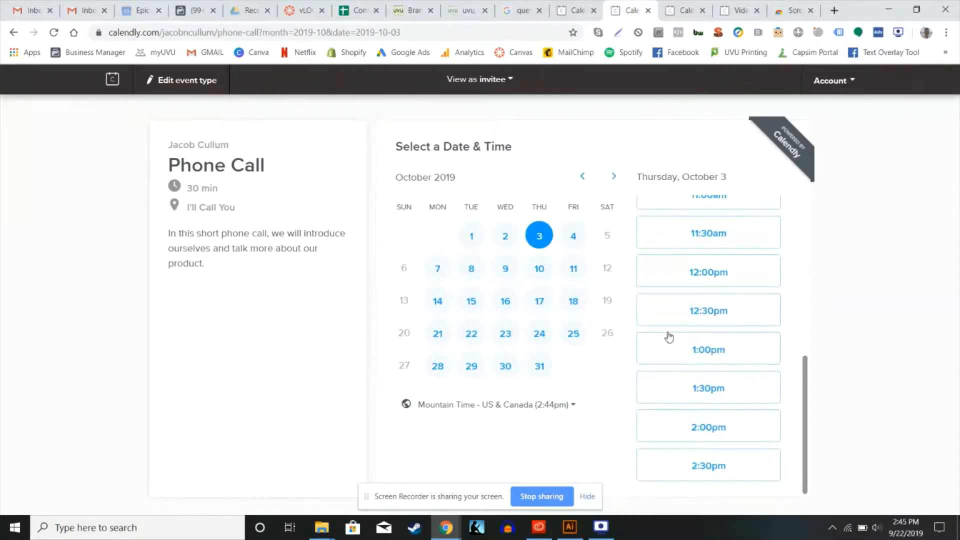
pyautogui.click(684, 353)
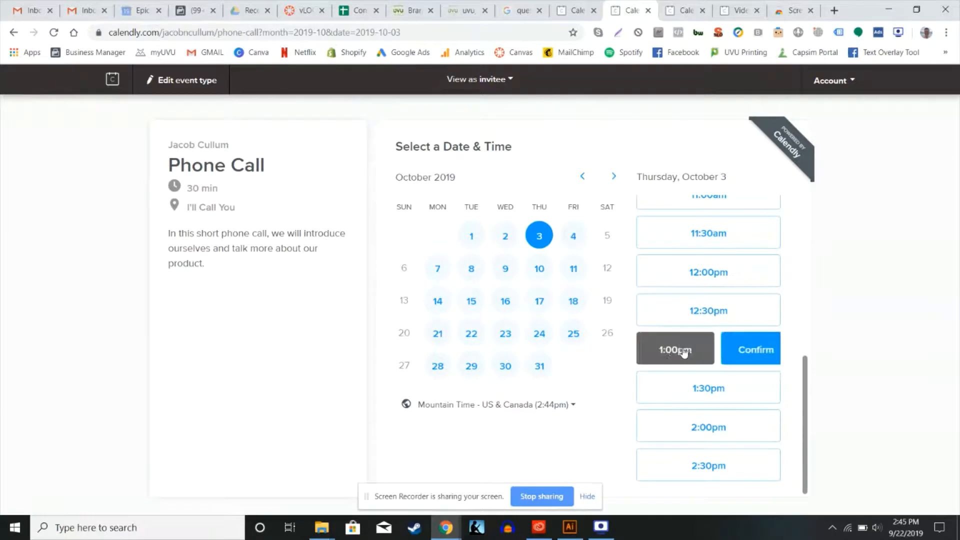
pyautogui.click(754, 357)
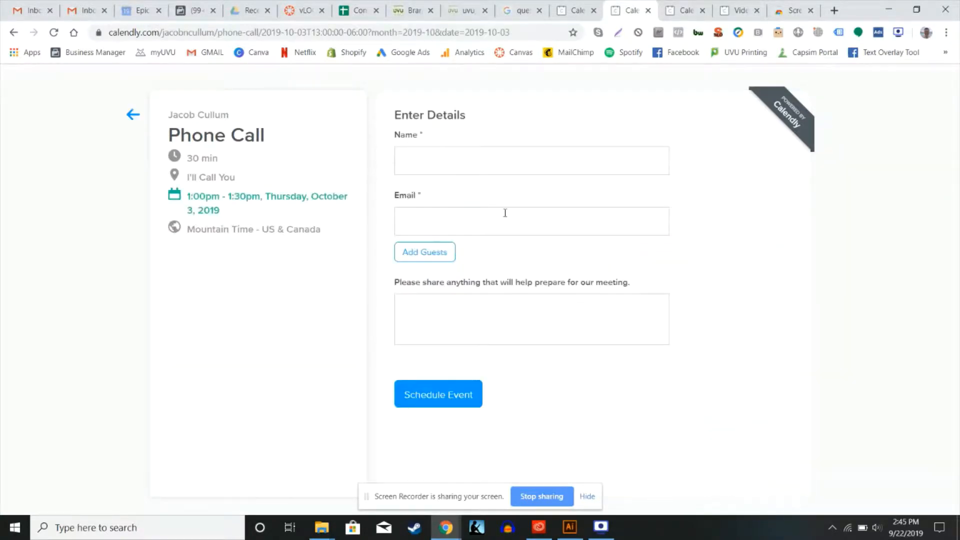
pyautogui.click(456, 165)
pyautogui.click(393, 157)
# Return to the Phone Call event editor and go to the home page to view all event types
pyautogui.click(577, 10)
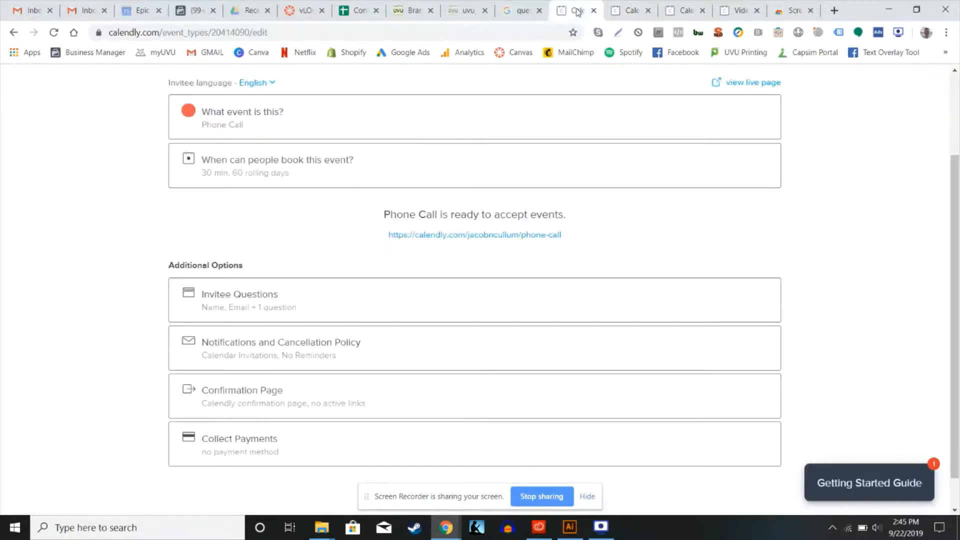
pyautogui.scroll(2, 450, 110)
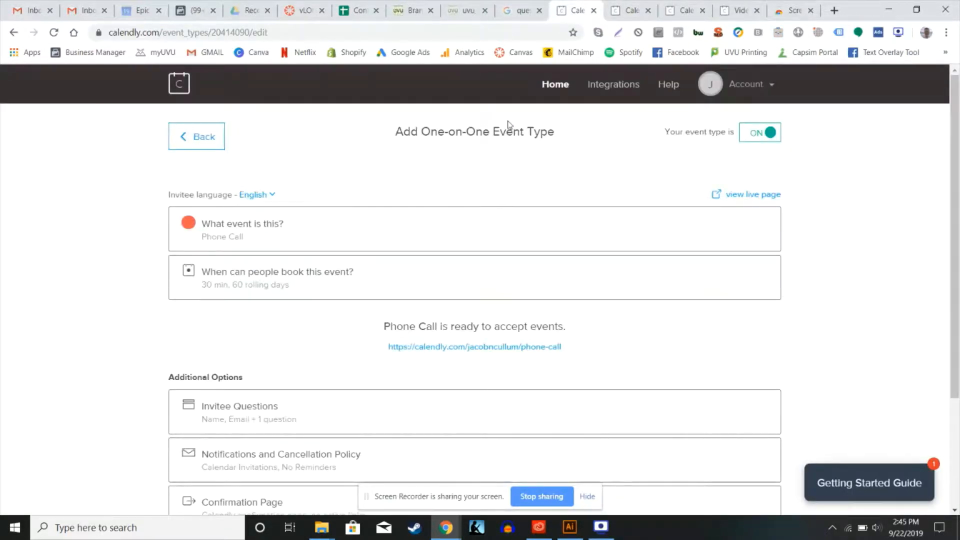
pyautogui.click(555, 85)
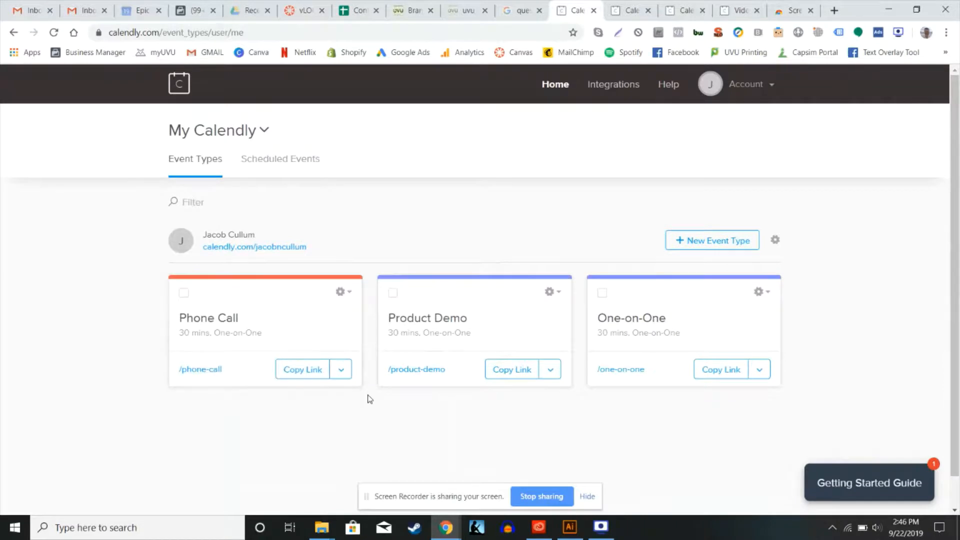
pyautogui.scroll(-1, 369, 399)
pyautogui.scroll(1, 368, 398)
# Open the Integrations page and examine the available integrations, such as Zoom, Stripe, PayPal and Zapier
pyautogui.click(612, 87)
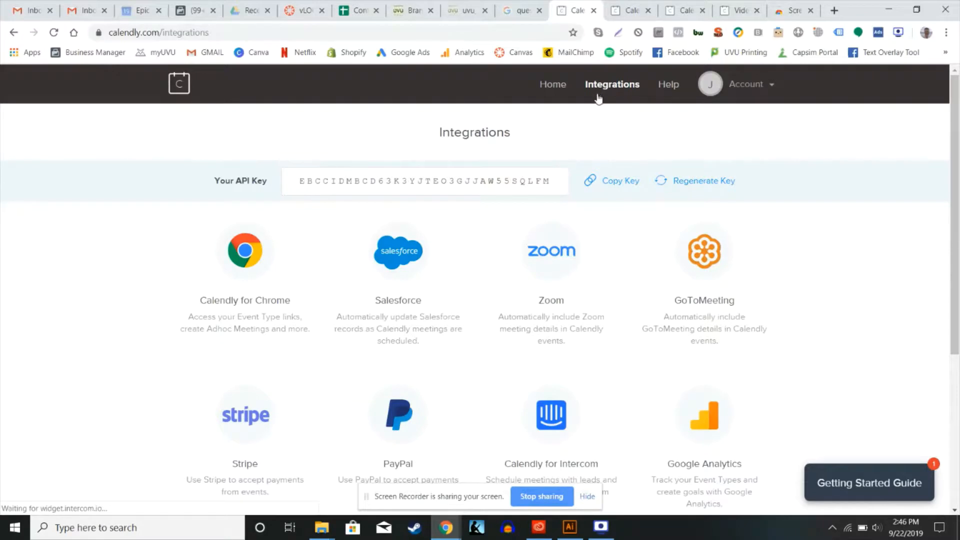
pyautogui.scroll(-2, 512, 261)
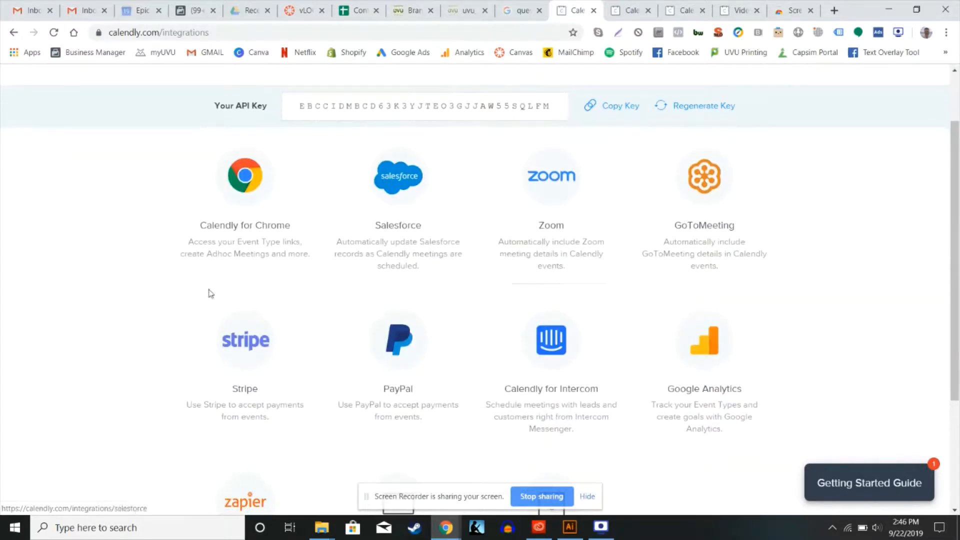
pyautogui.scroll(-2, 435, 286)
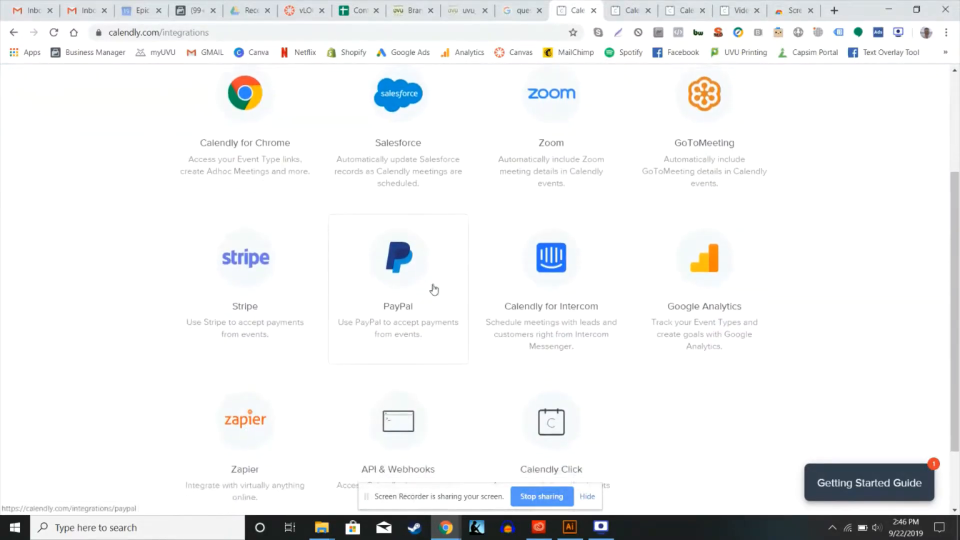
pyautogui.scroll(-2, 433, 290)
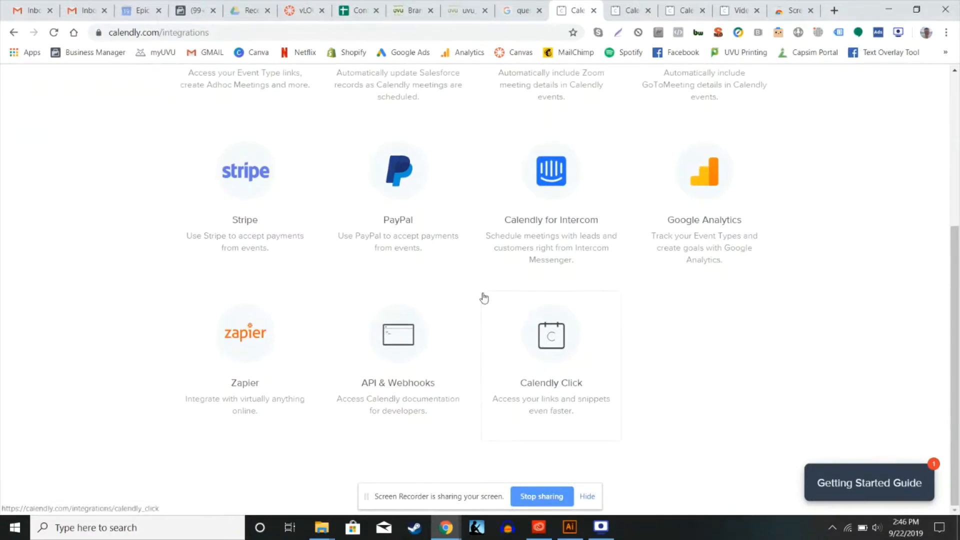
pyautogui.scroll(3, 483, 297)
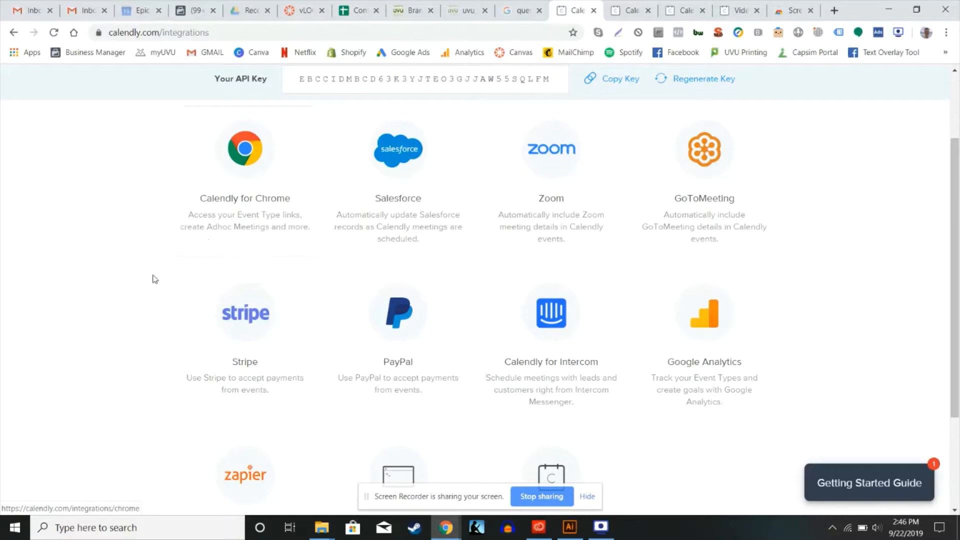
pyautogui.scroll(-1, 155, 282)
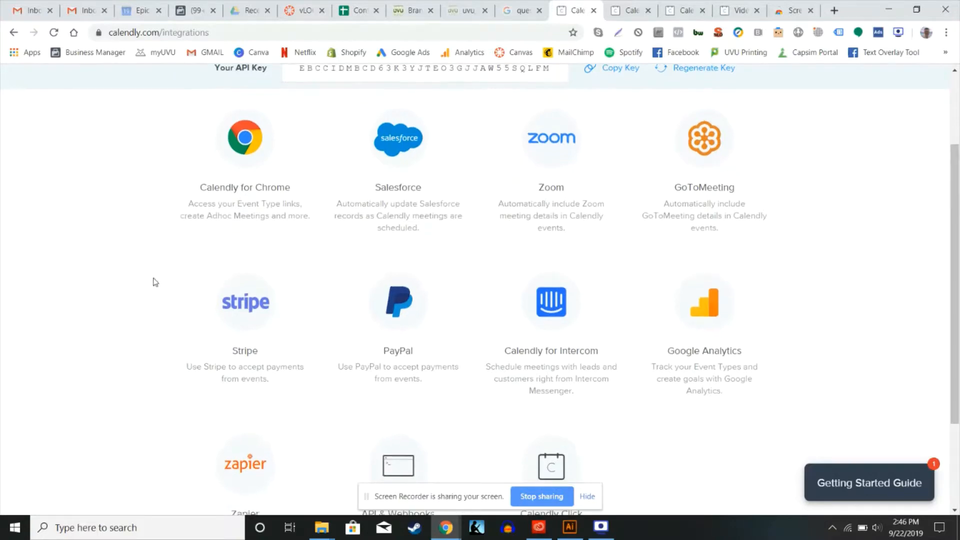
pyautogui.scroll(1, 155, 282)
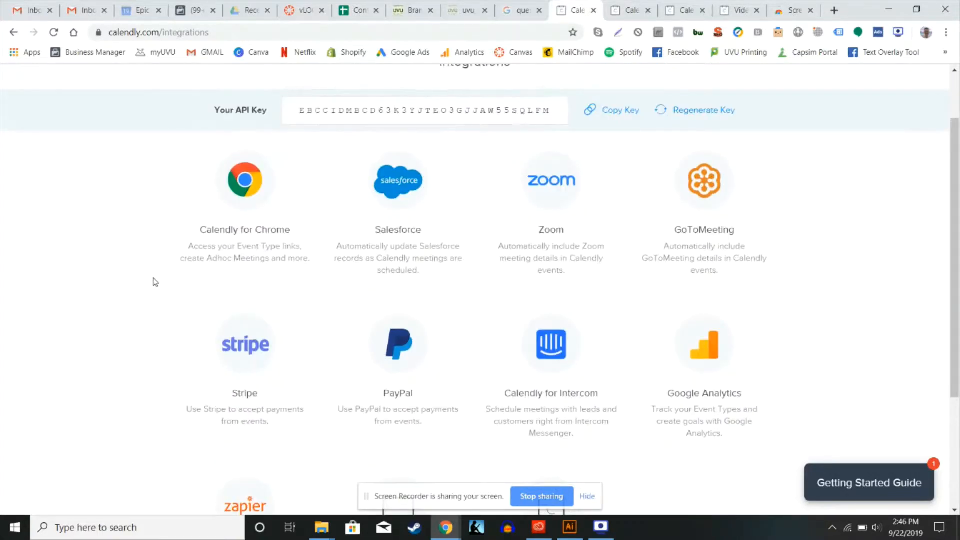
pyautogui.scroll(-3, 156, 282)
pyautogui.scroll(-1, 155, 282)
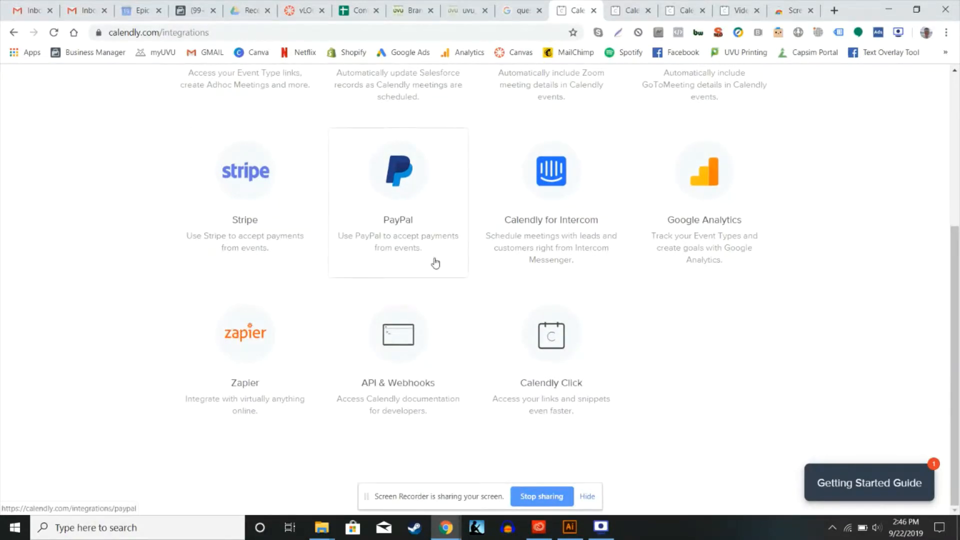
pyautogui.scroll(3, 435, 264)
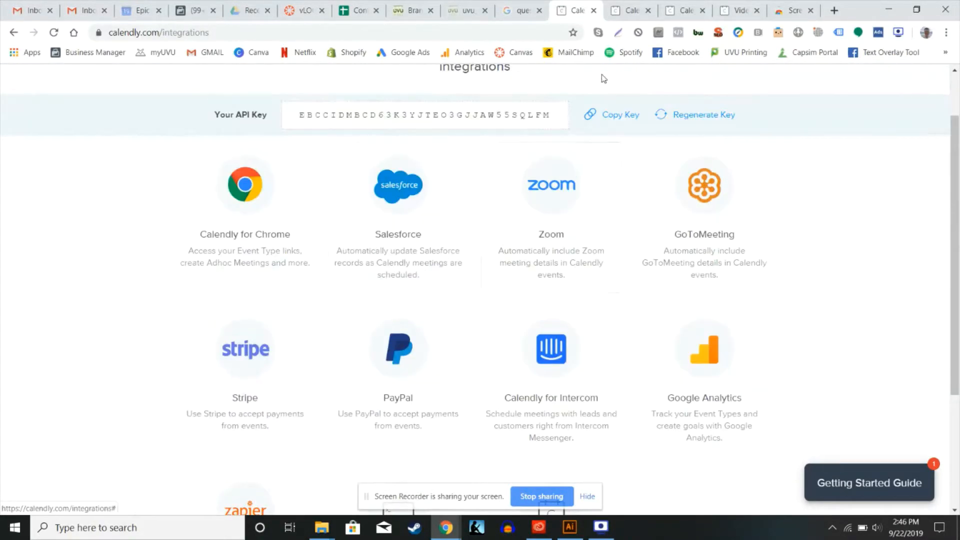
pyautogui.scroll(1, 583, 90)
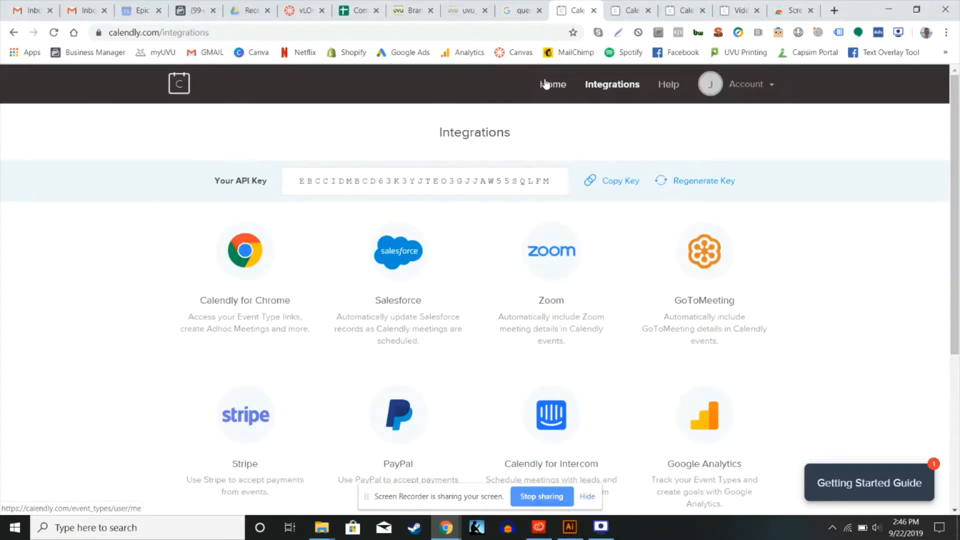
# Go back to the home page and look over the Phone Call, Product Demo and One-on-One event types
pyautogui.click(545, 83)
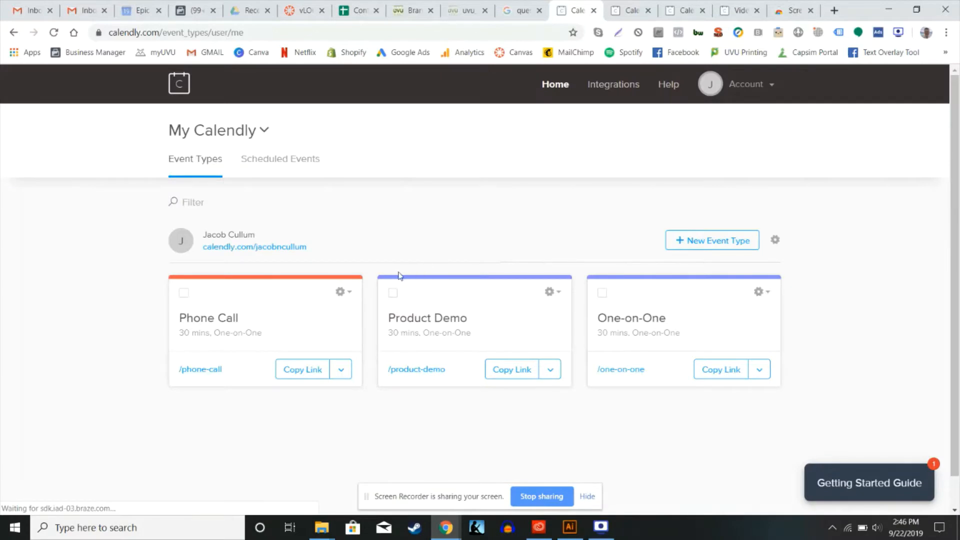
pyautogui.scroll(-1, 366, 275)
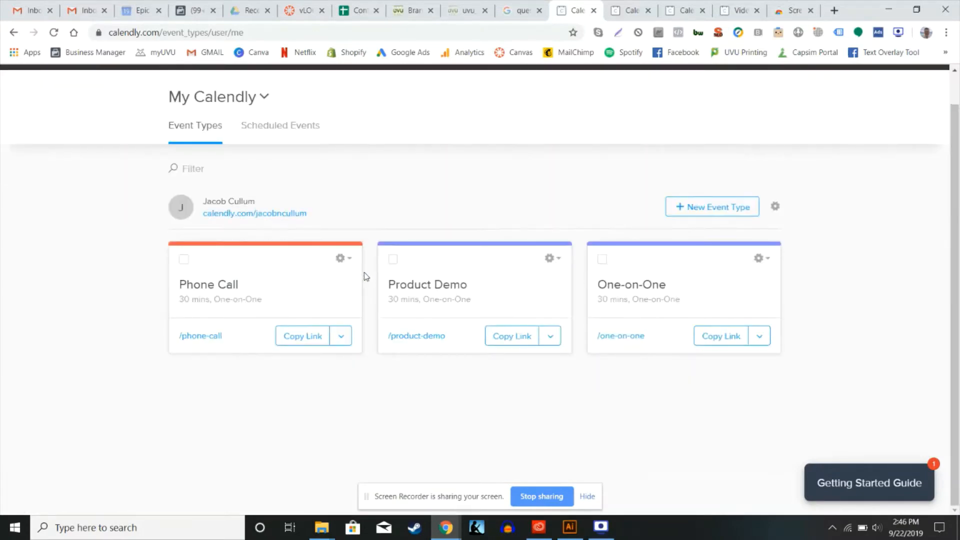
pyautogui.scroll(1, 365, 276)
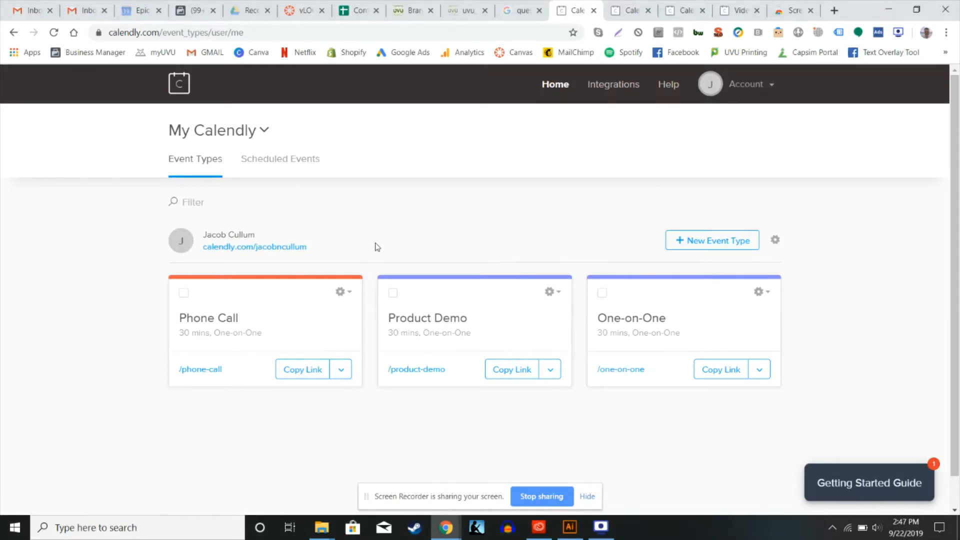
pyautogui.scroll(-1, 370, 290)
pyautogui.scroll(1, 370, 290)
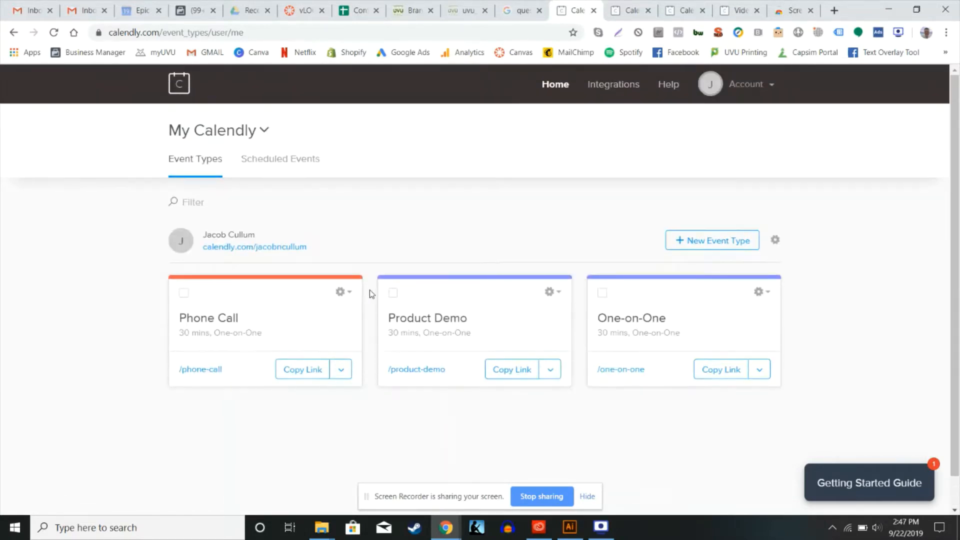